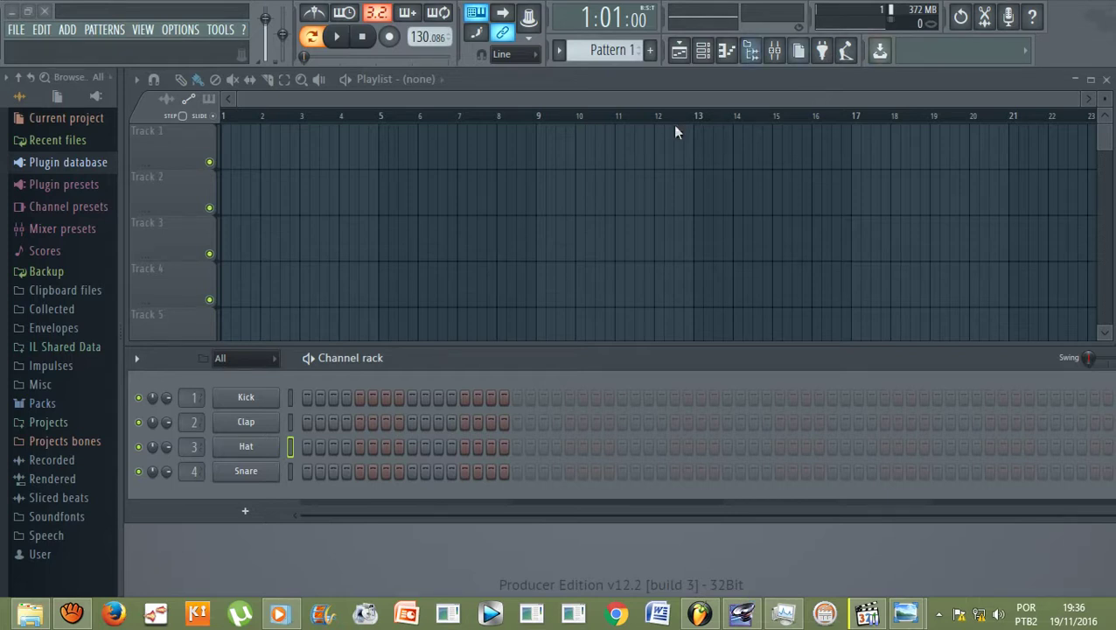
Place a hit on step 1 of the Kick, Clap and Hat channels, playing and stopping the pattern after each addition
left_click(308, 398)
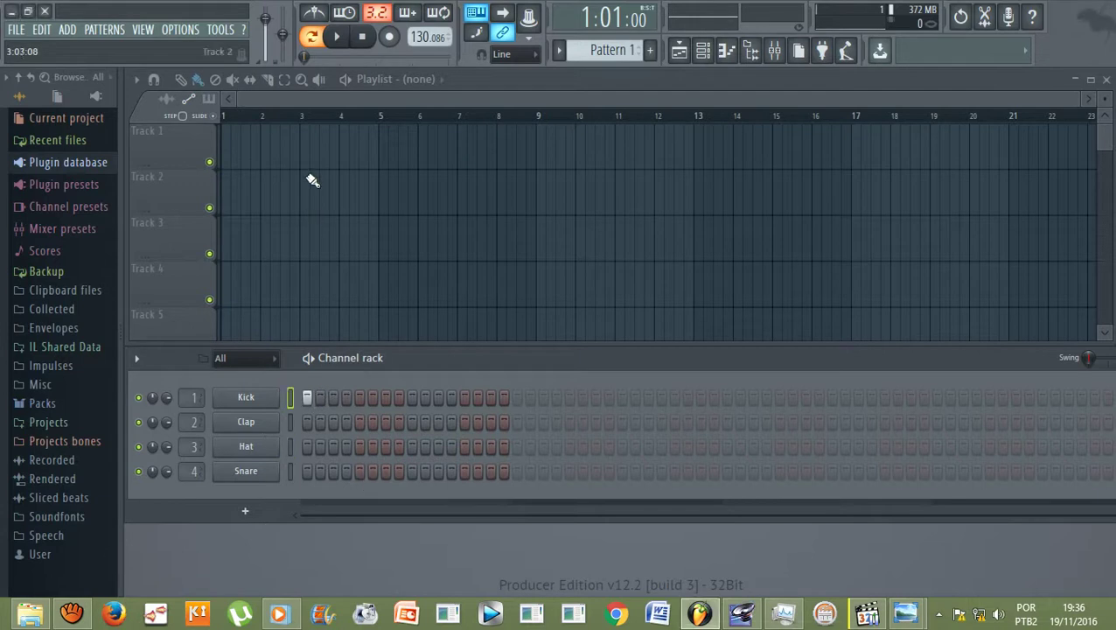
left_click(340, 40)
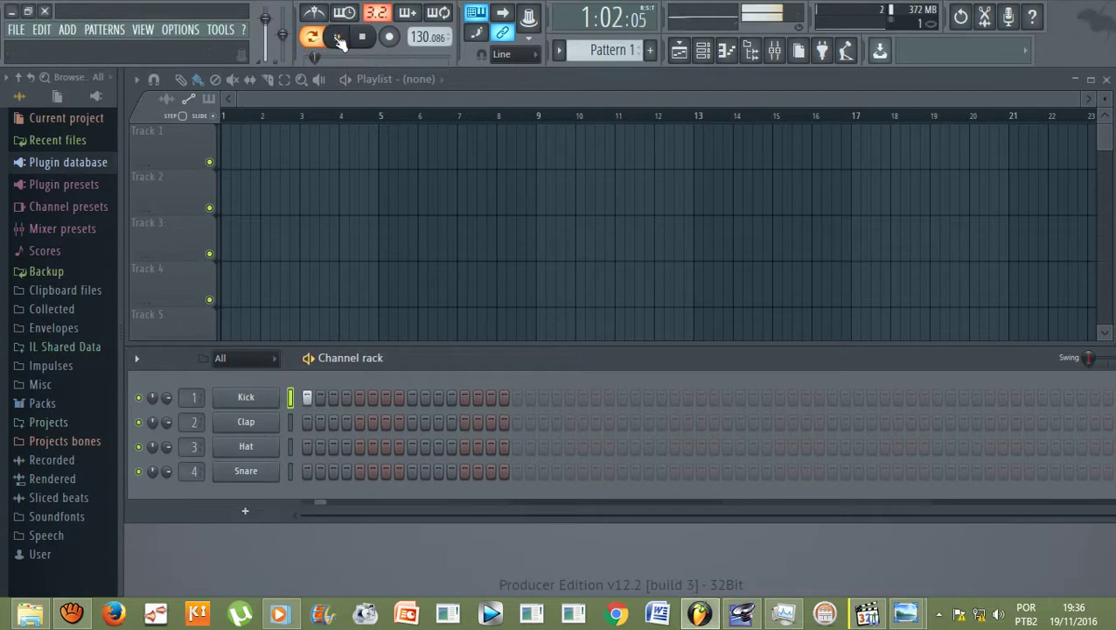
left_click(362, 36)
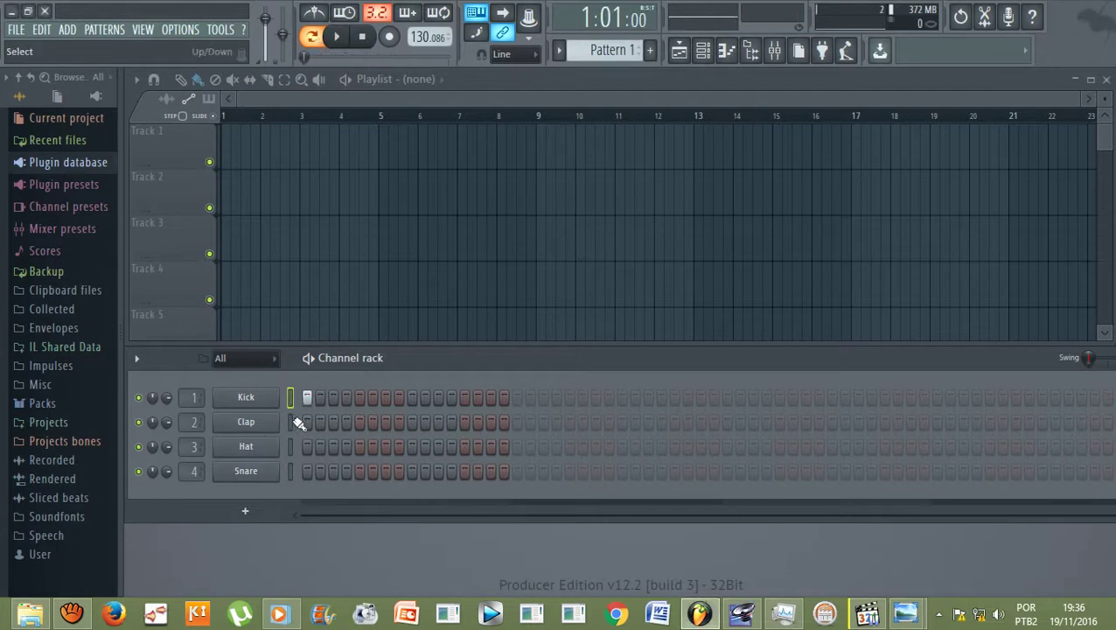
left_click(337, 37)
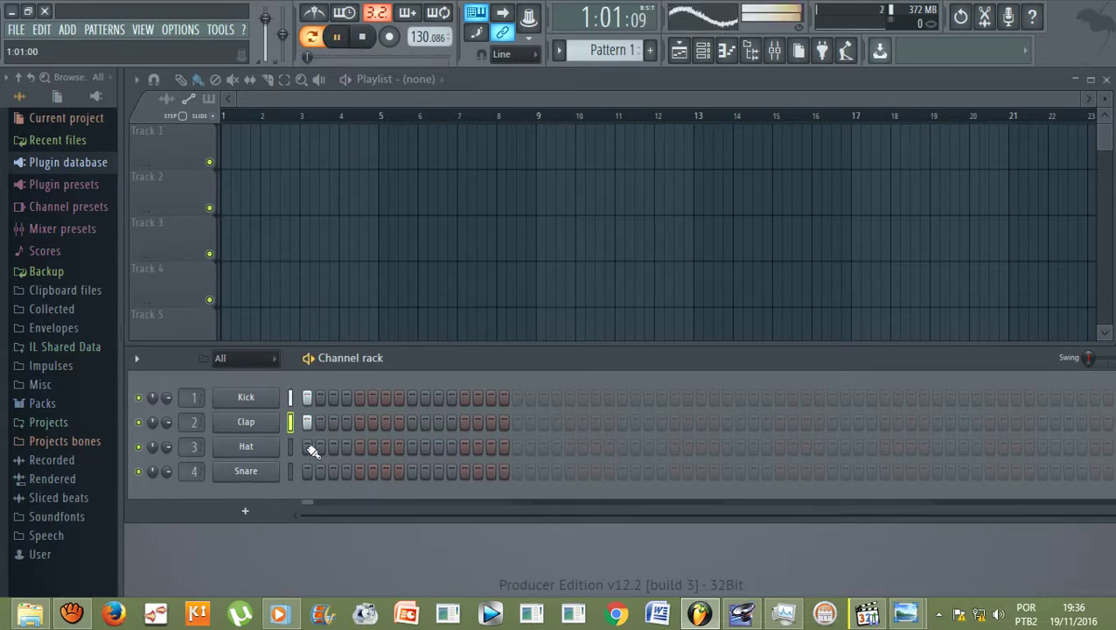
left_click(362, 37)
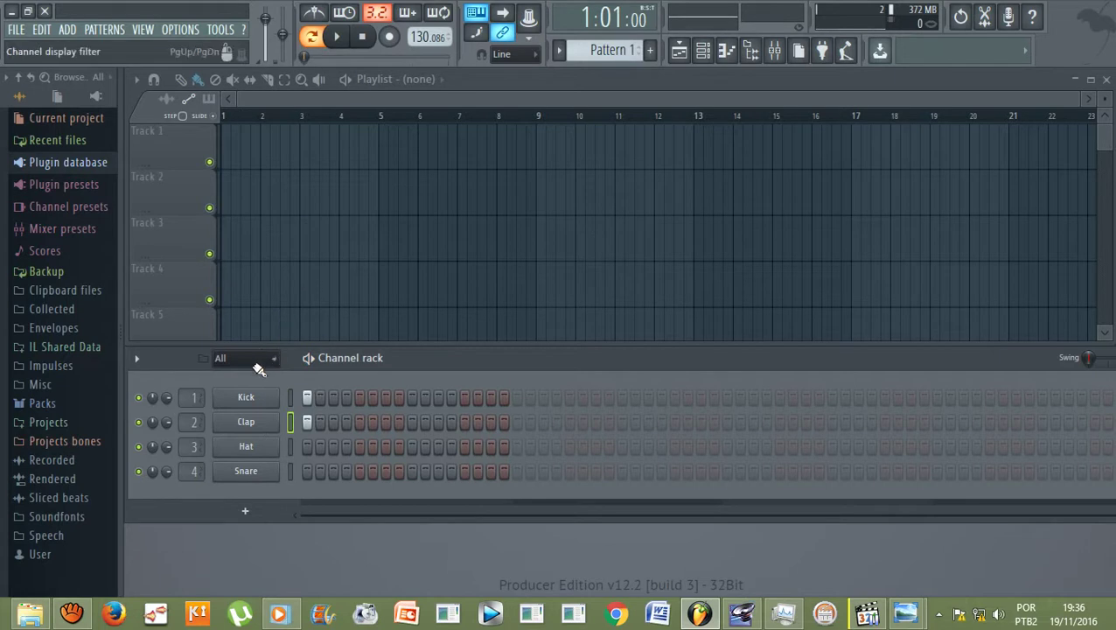
left_click(337, 37)
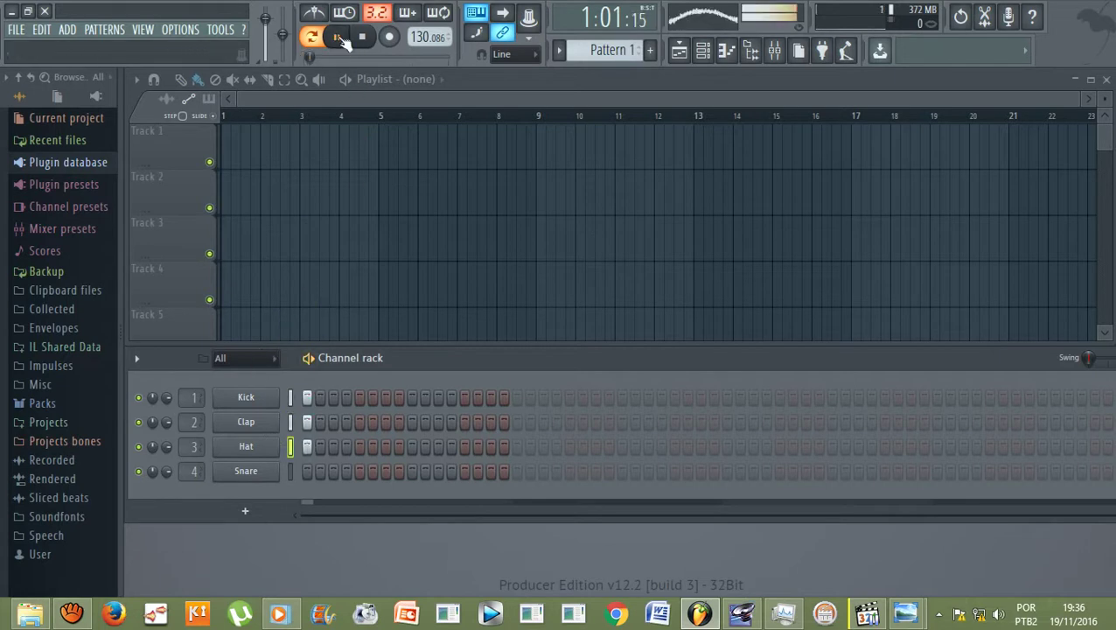
left_click(362, 37)
Add a Snare hit on step 1, mute the Kick, Clap and Hat channels, and play the Snare alone
left_click(139, 422)
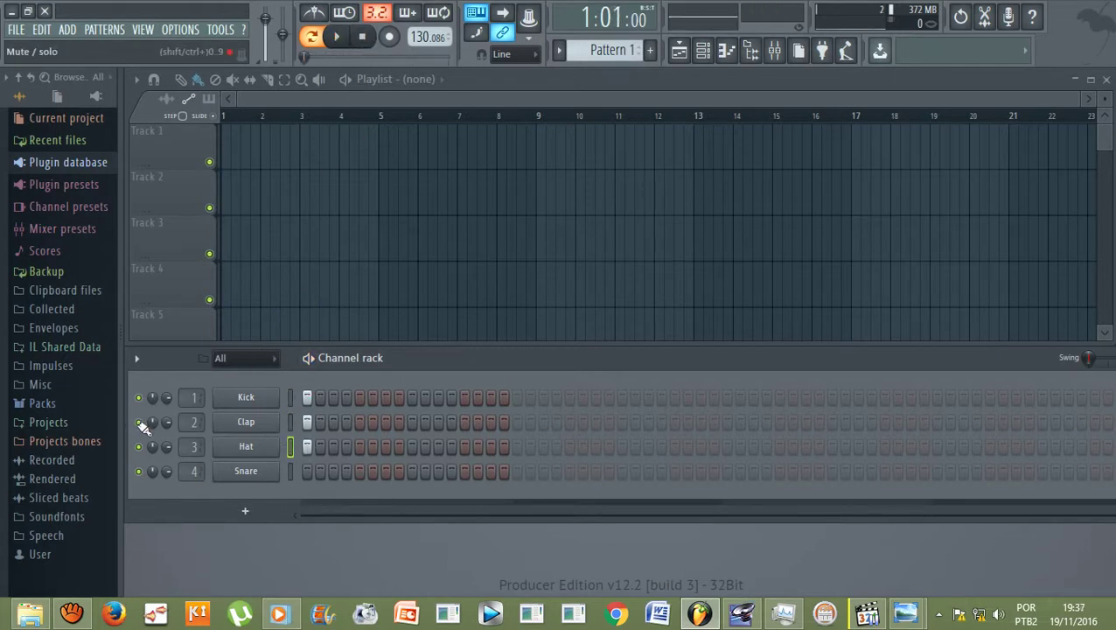
left_click(138, 397)
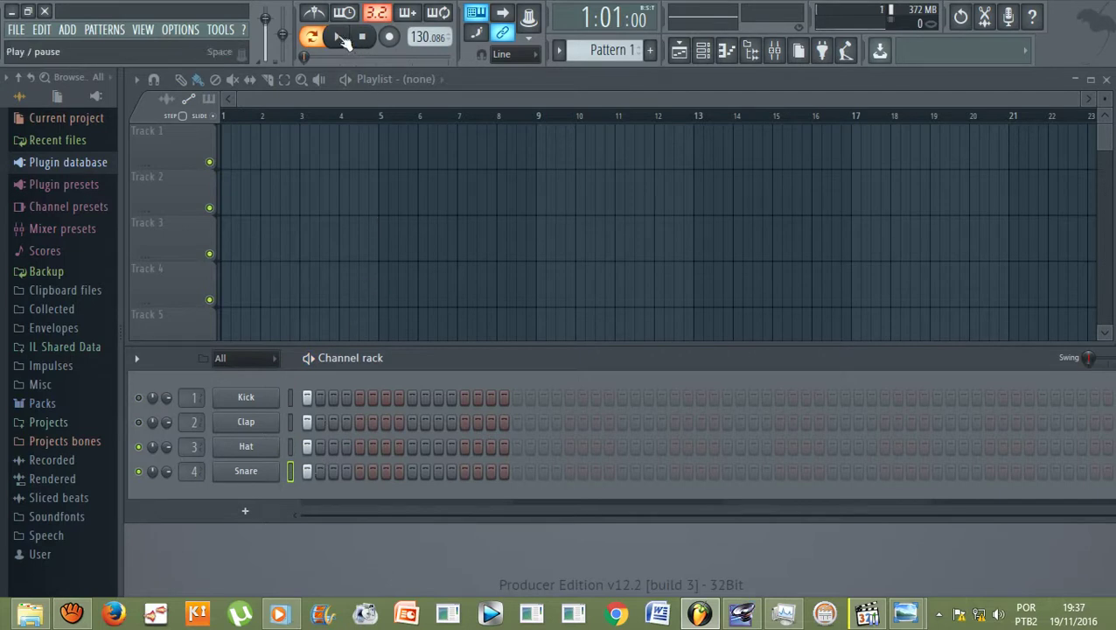
left_click(139, 446)
left_click(336, 36)
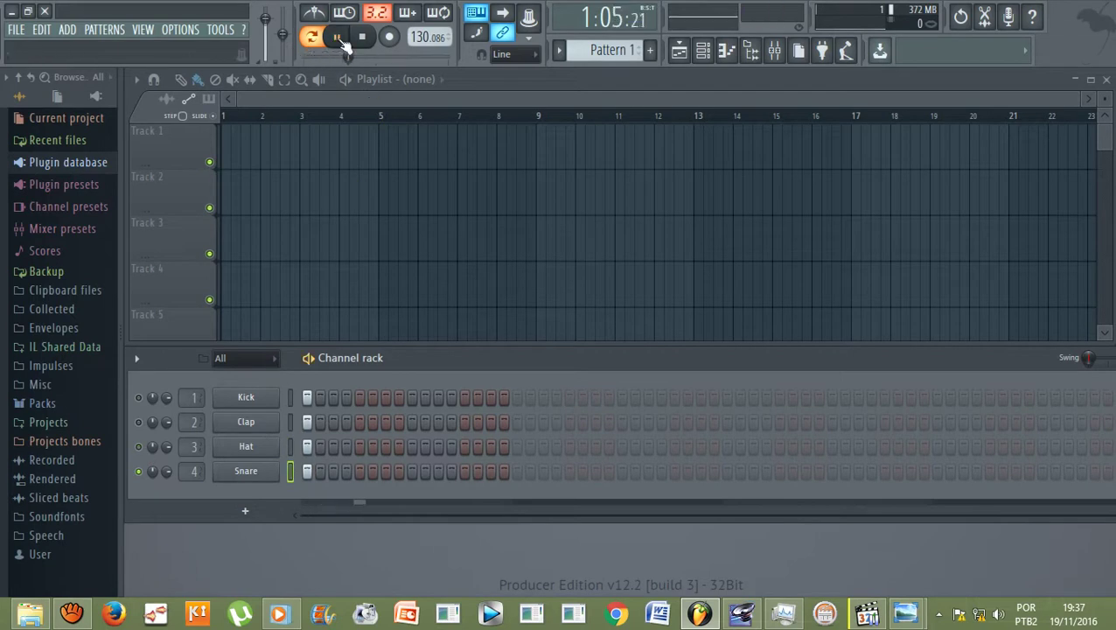
left_click(363, 38)
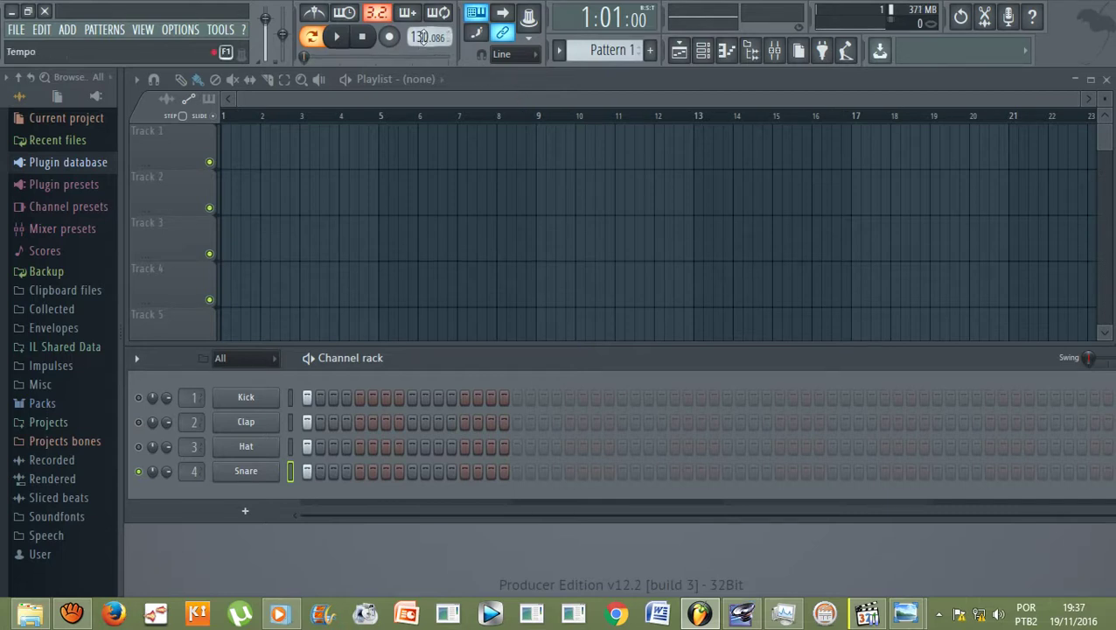
Set the project tempo to 95 BPM
left_click_drag(418, 36, 419, 37)
scroll(418, 36, "down", 2)
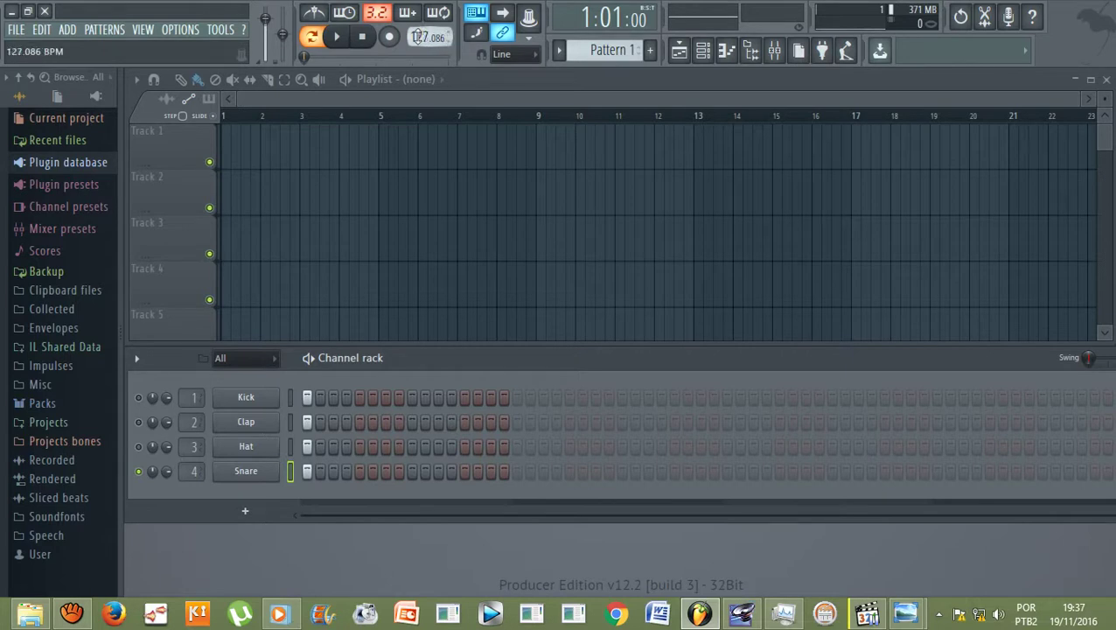
scroll(418, 35, "down", 1)
scroll(418, 37, "down", 6)
scroll(419, 37, "down", 16)
scroll(413, 37, "down", 13)
scroll(412, 37, "up", 1)
scroll(412, 37, "up", 3)
scroll(442, 39, "down", 11)
scroll(440, 38, "down", 2)
scroll(438, 38, "down", 20)
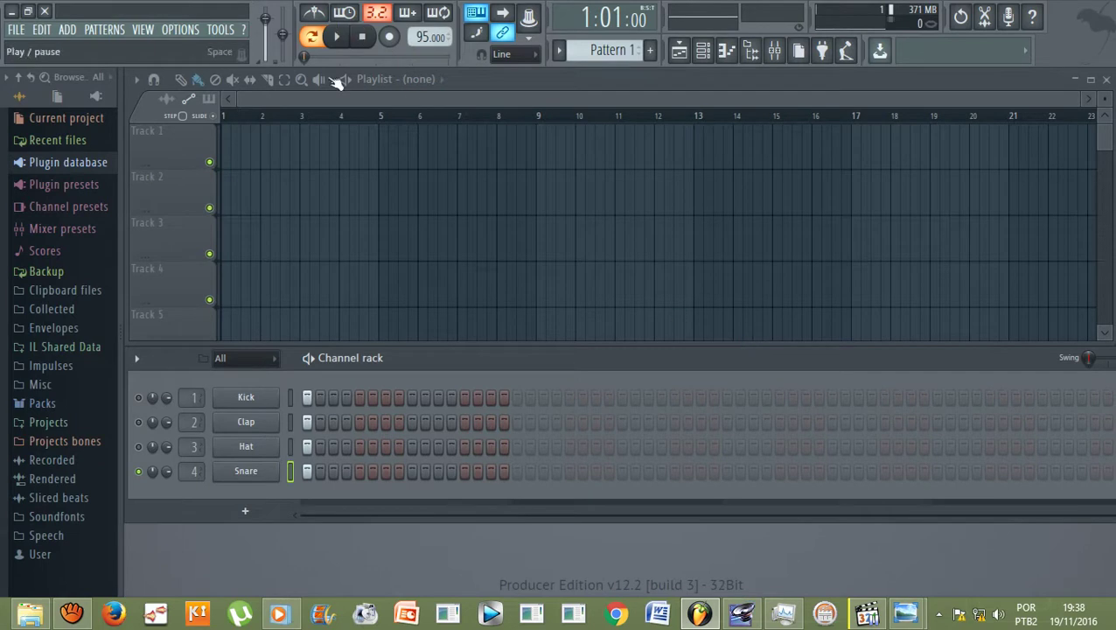
Clear step 1 on all four channels, turn on the metronome and play the empty pattern with it
left_click(290, 403)
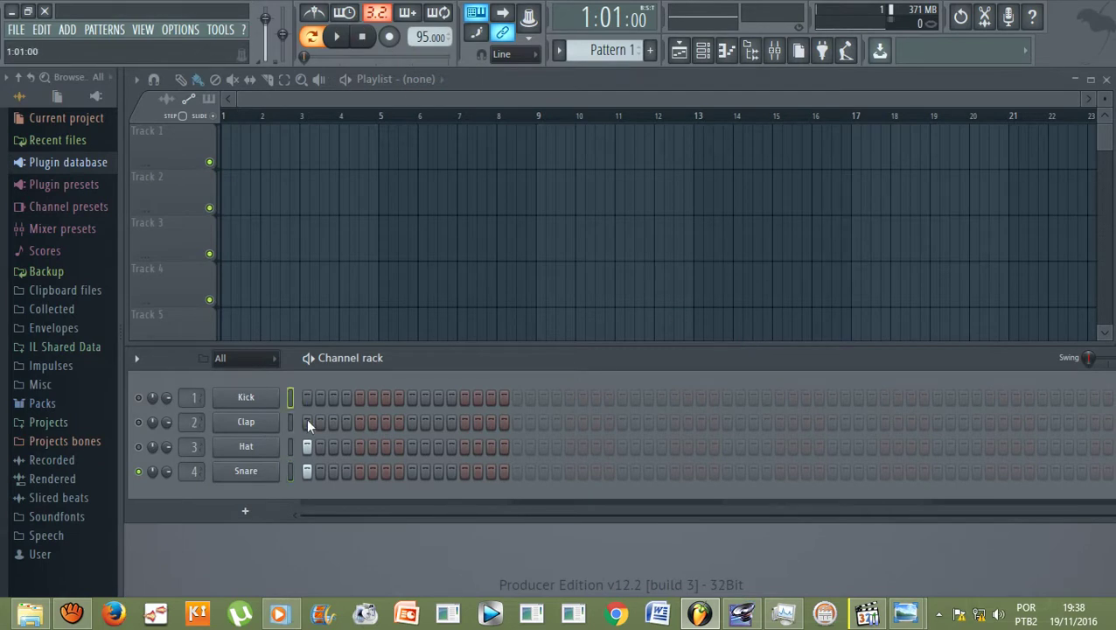
left_click(290, 471)
left_click(317, 13)
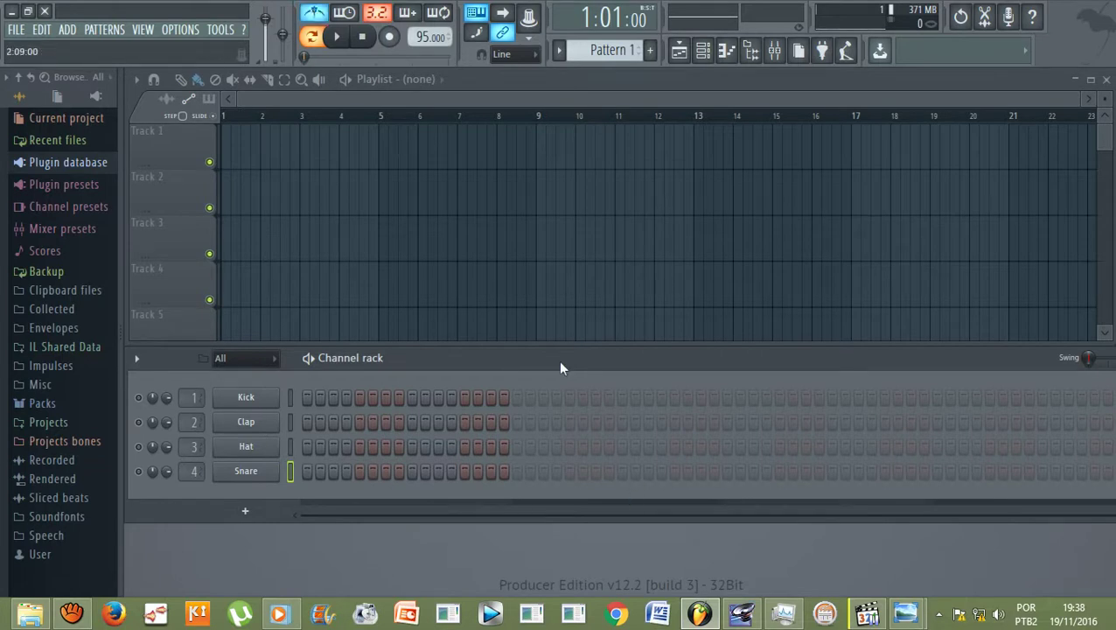
left_click(339, 40)
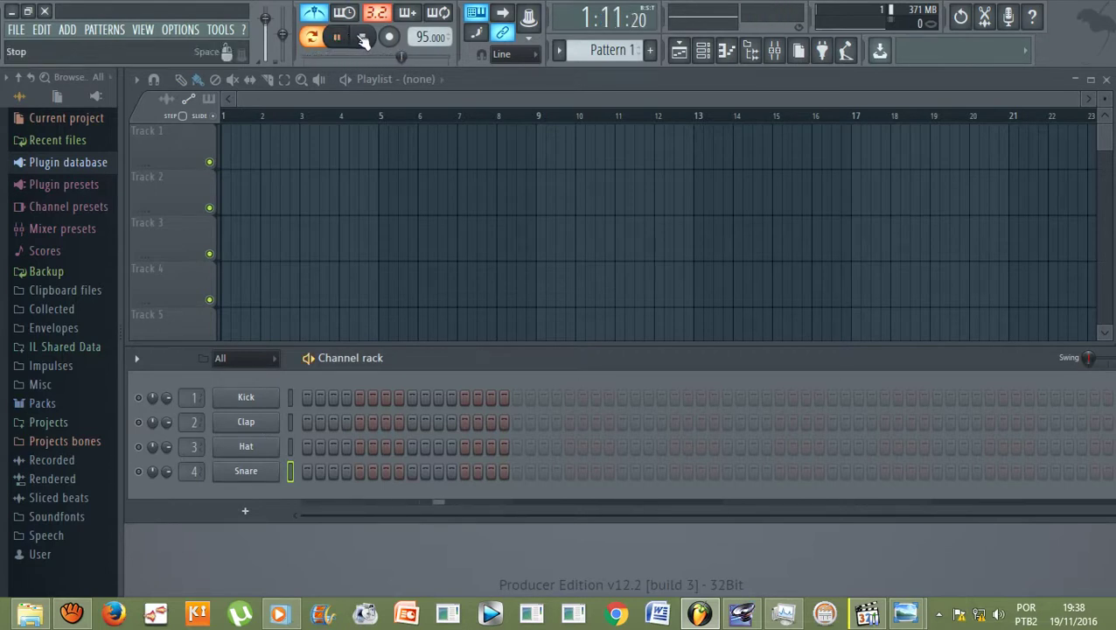
left_click(364, 39)
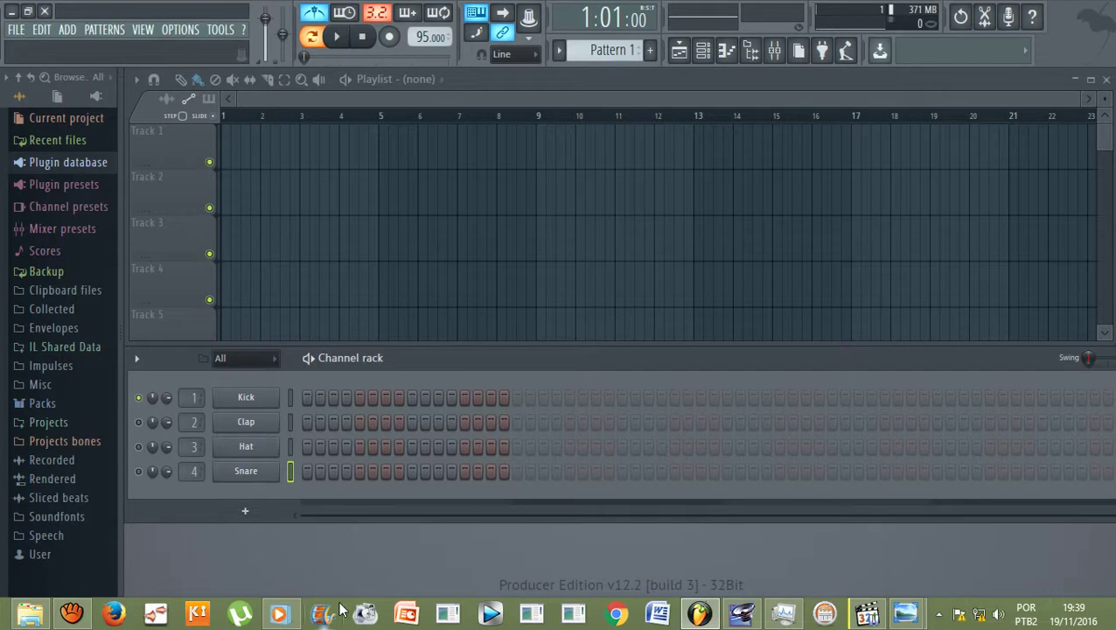
Place Kick hits on steps 1, 5, 9 and 13, and play the pattern with and without the metronome
left_click(308, 398)
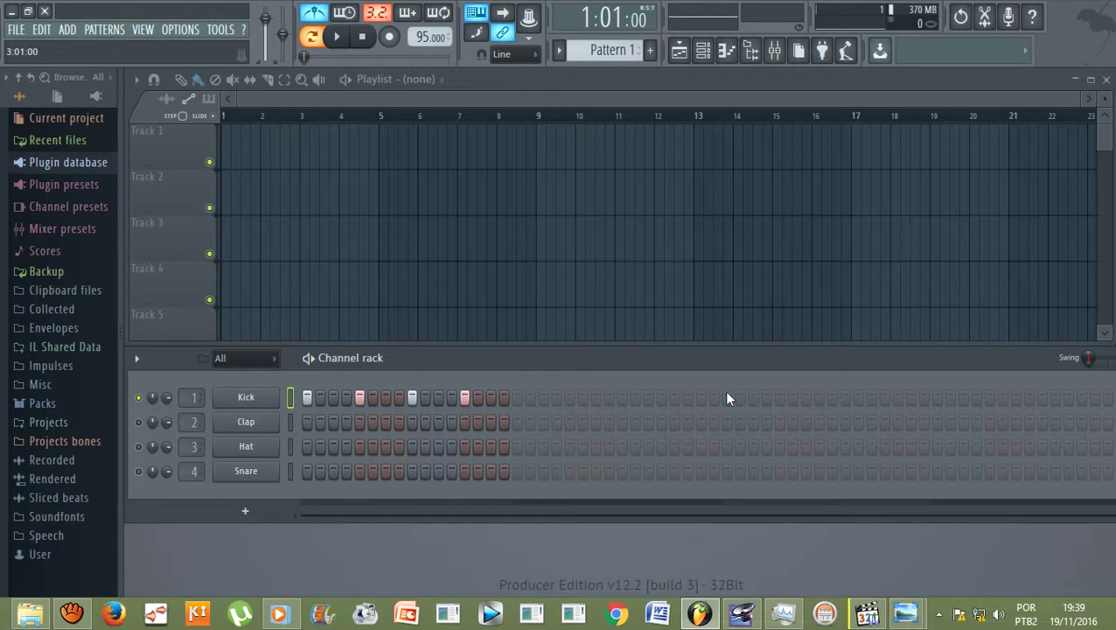
key("space")
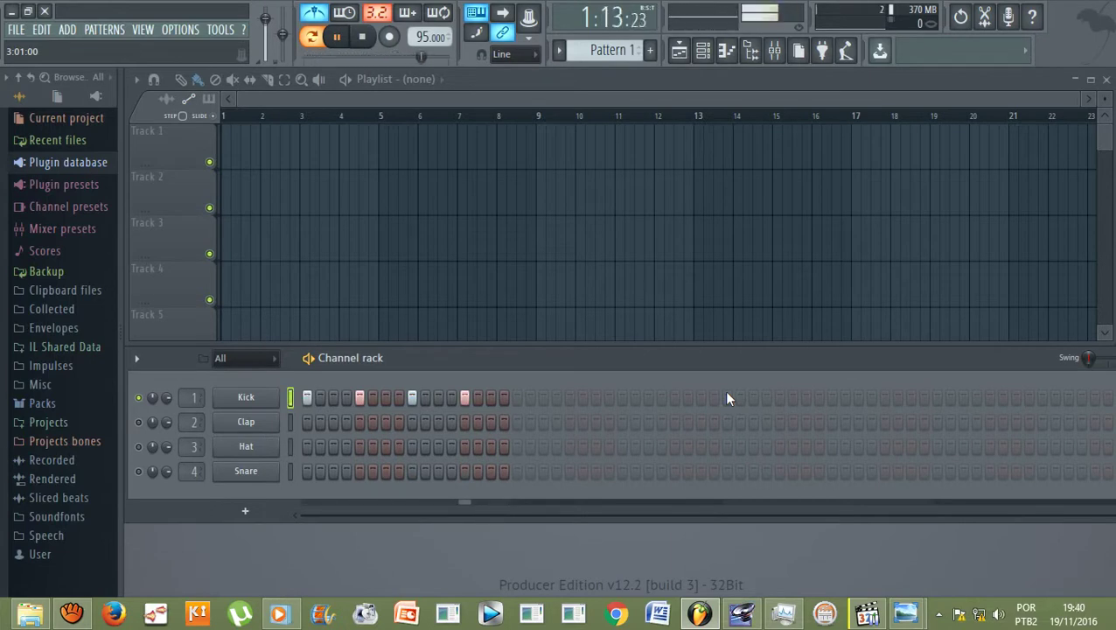
key("space")
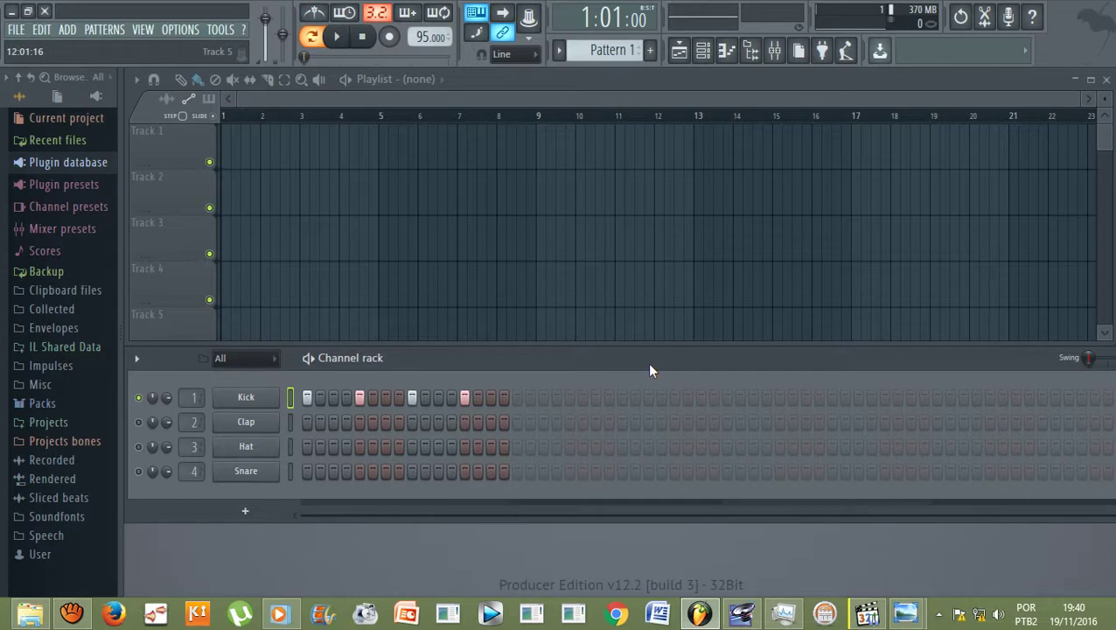
key("space")
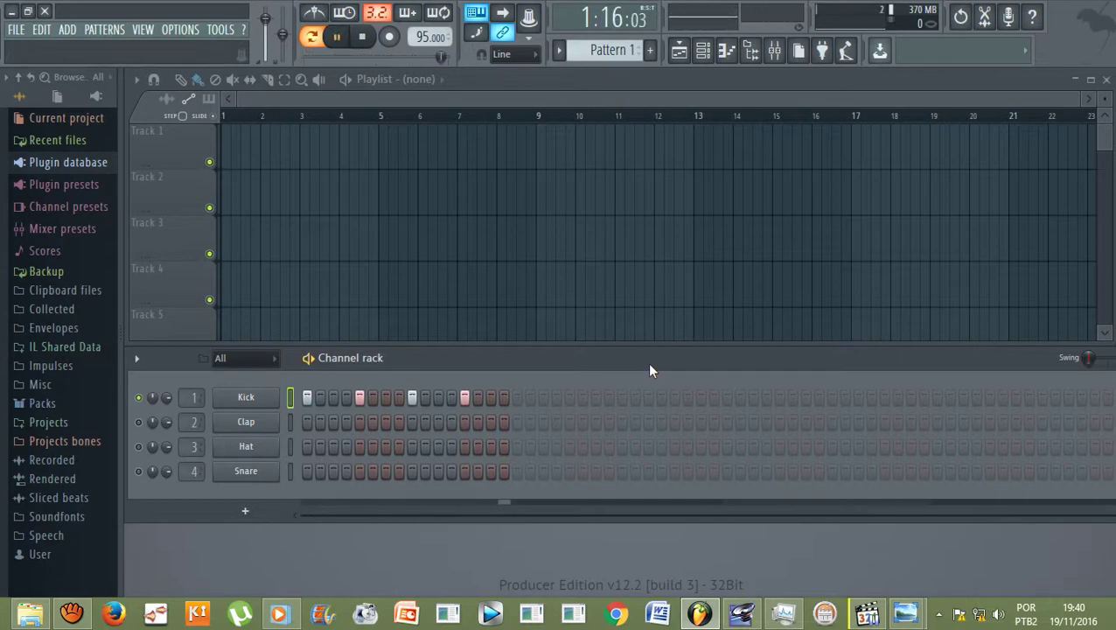
key("space")
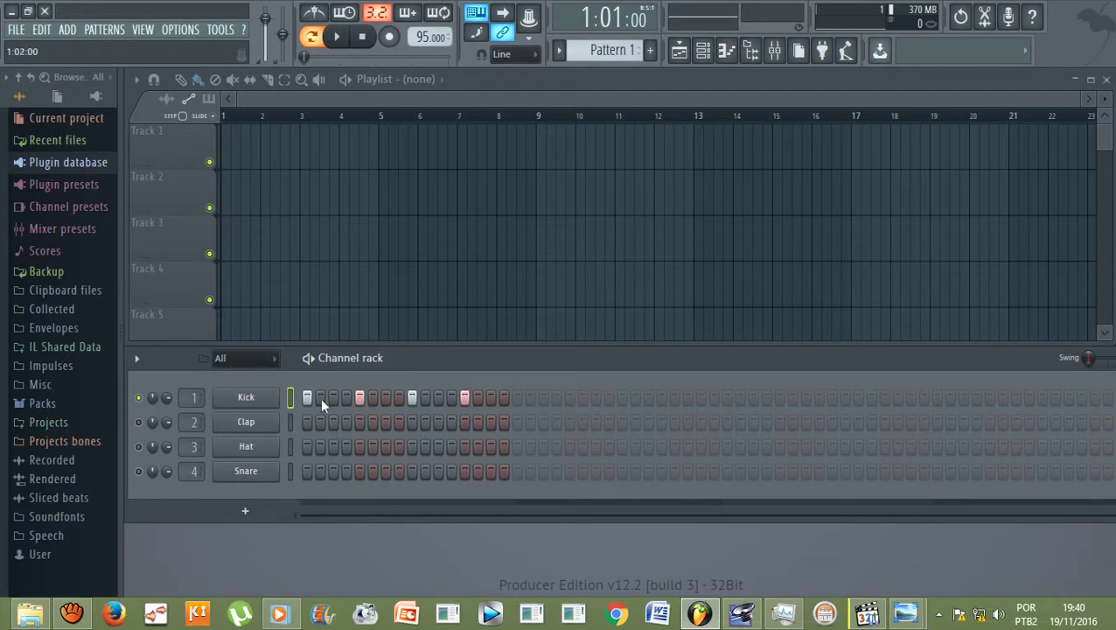
Unmute the Clap channel, place its hits on steps 6 and 11, and play the pattern with the Kick
left_click(373, 422)
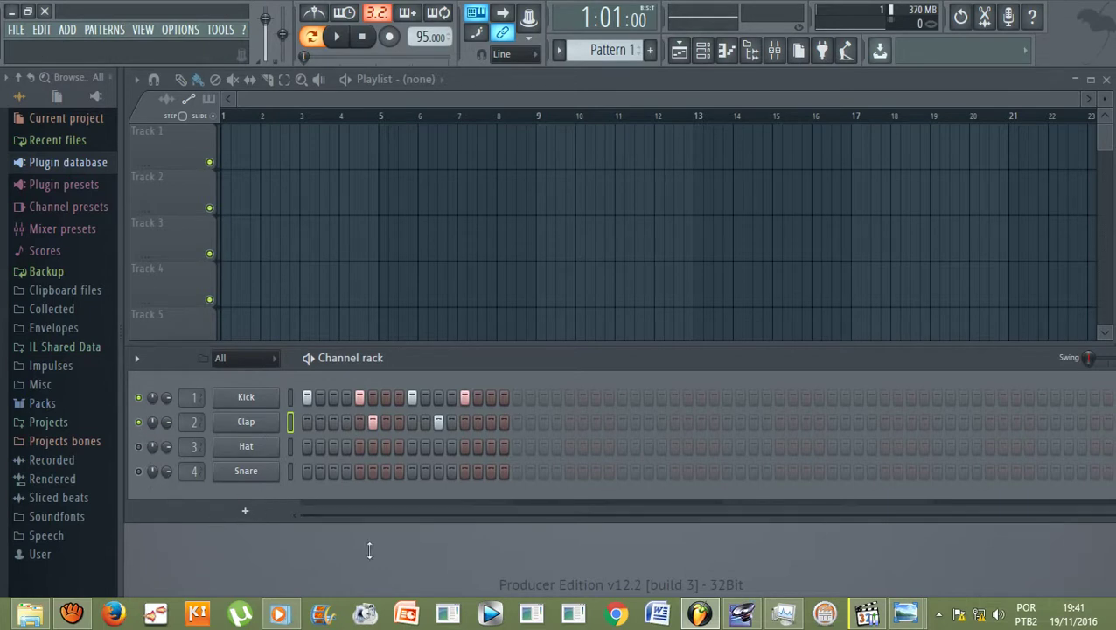
key("space")
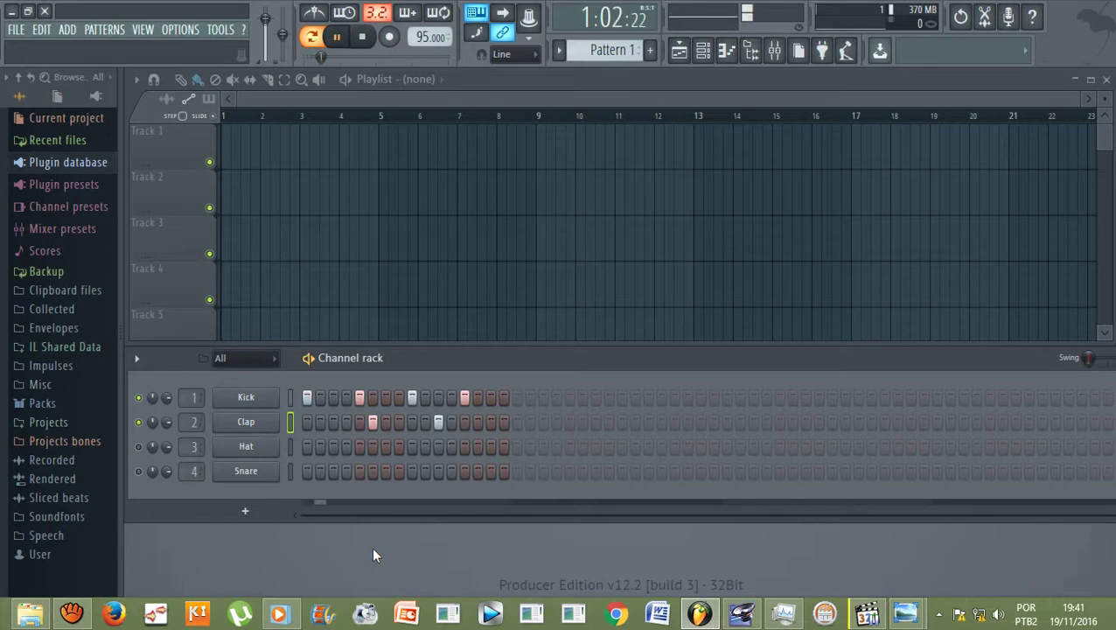
key("space")
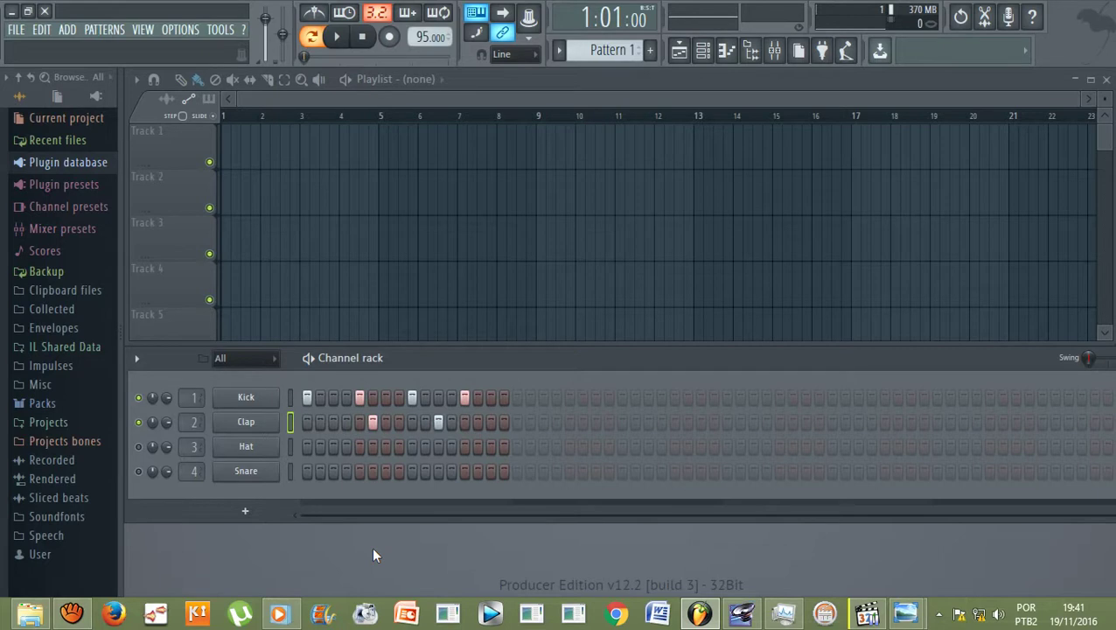
Mute the Kick channel, turn the metronome on and play the Clap hits against it
left_click(139, 398)
left_click(316, 13)
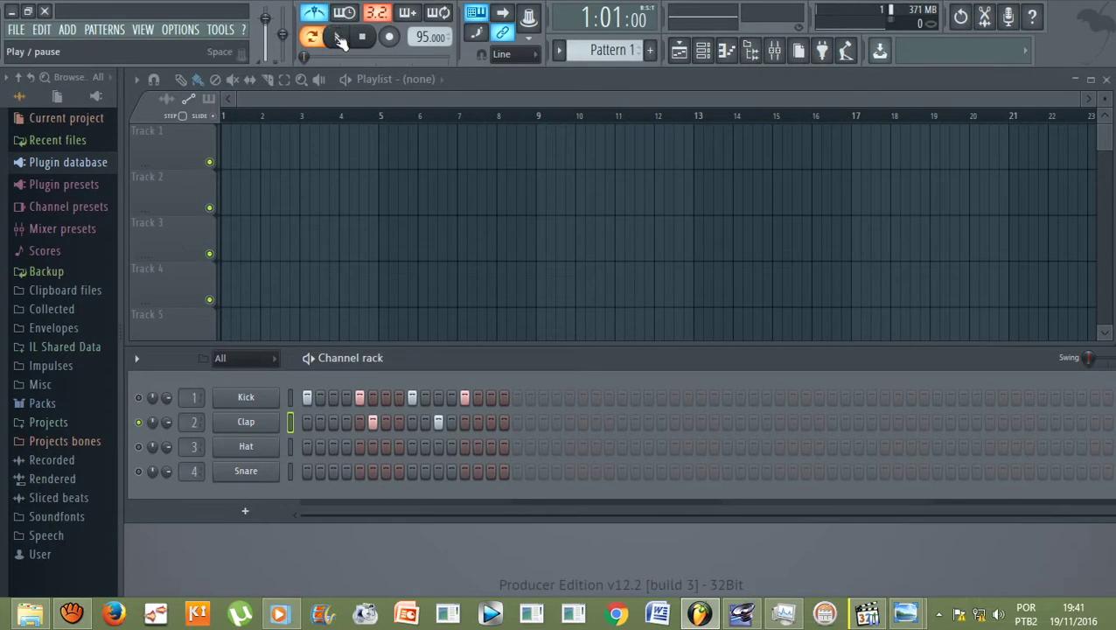
left_click(340, 40)
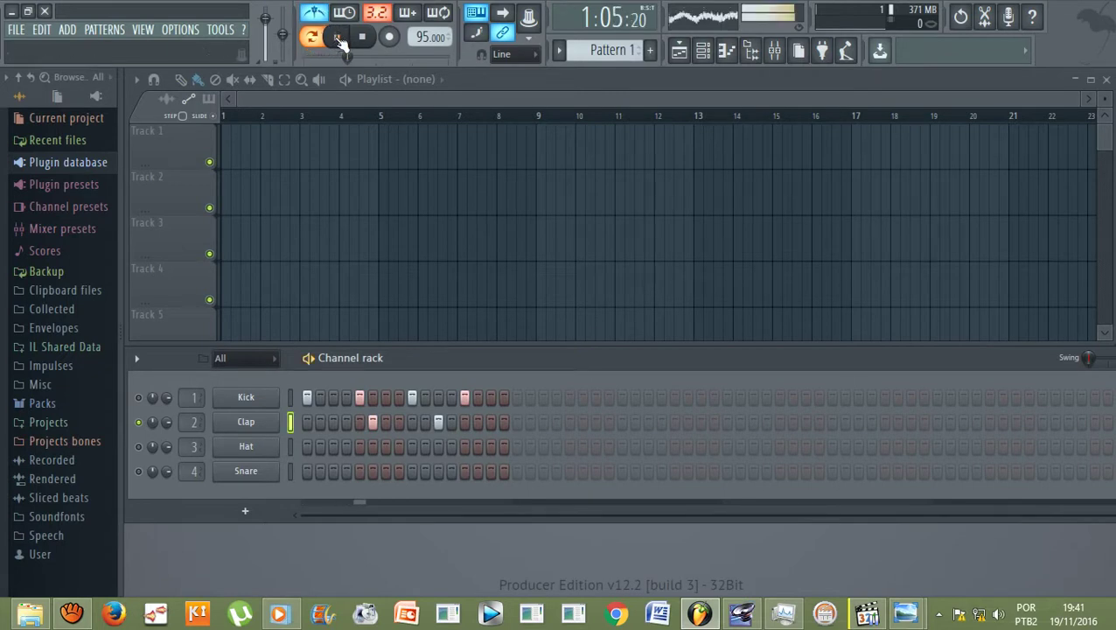
left_click(340, 40)
Remove the Clap hits from steps 6 and 11 and play the metronome alone
left_click(373, 421)
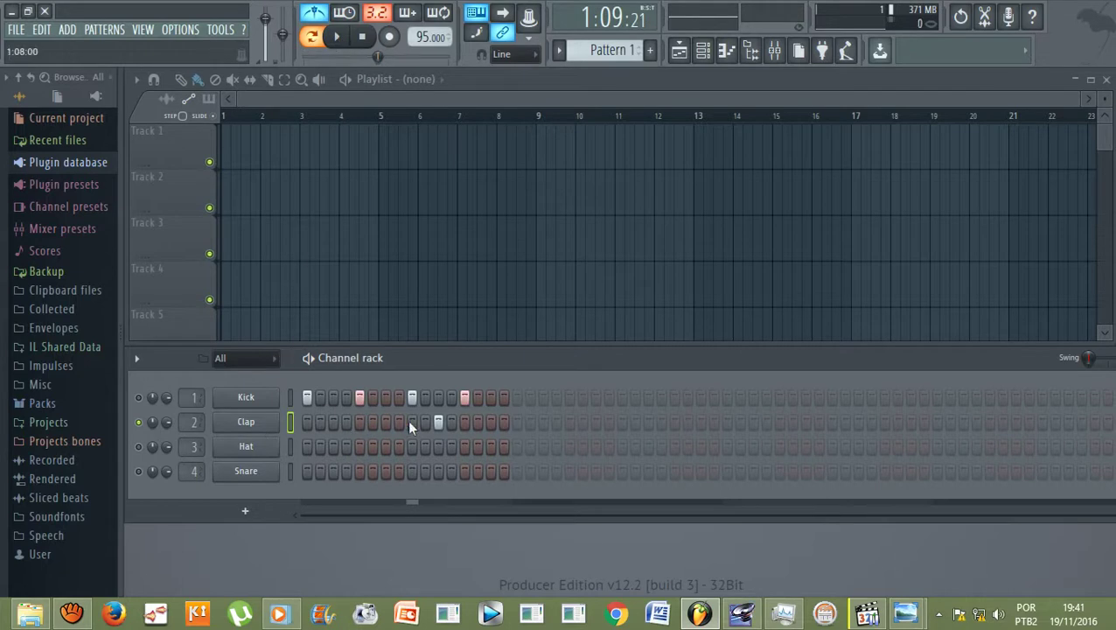
left_click(340, 40)
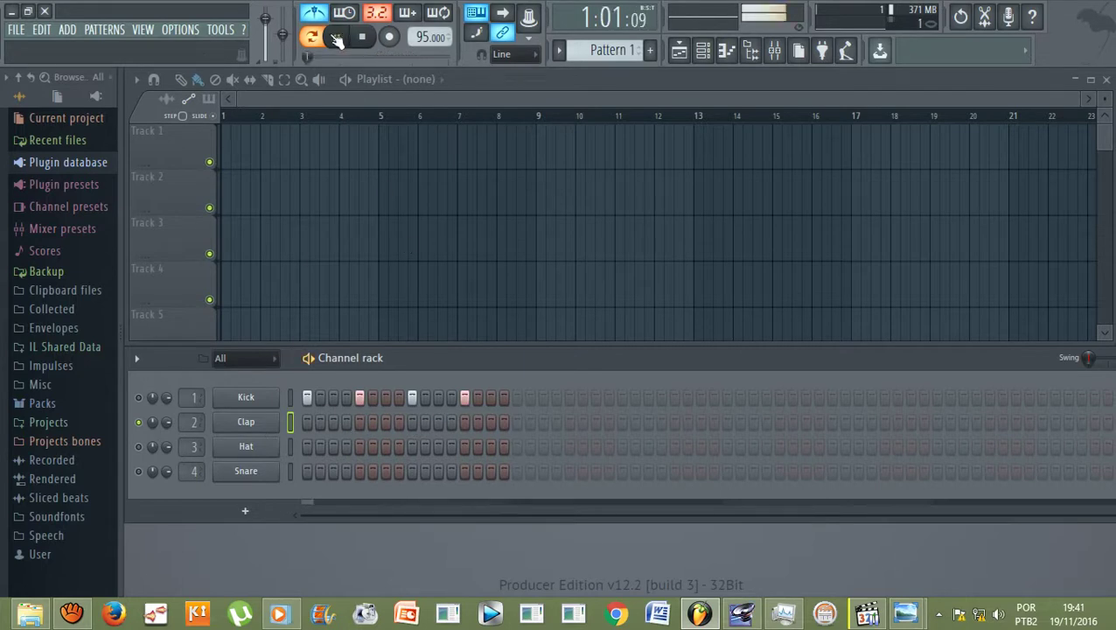
left_click(341, 38)
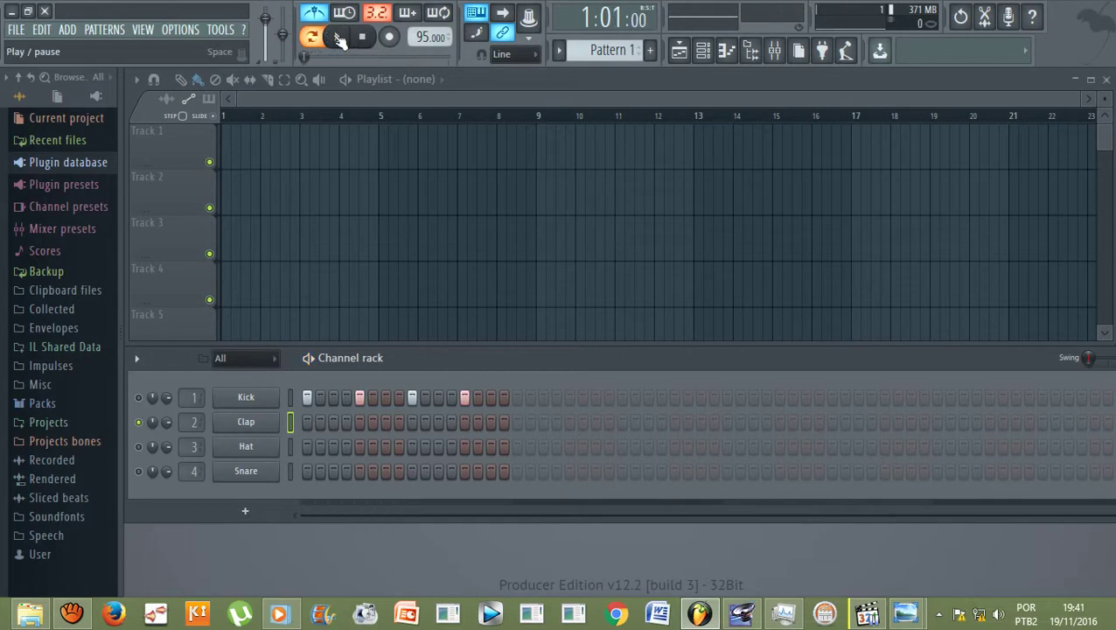
left_click(341, 39)
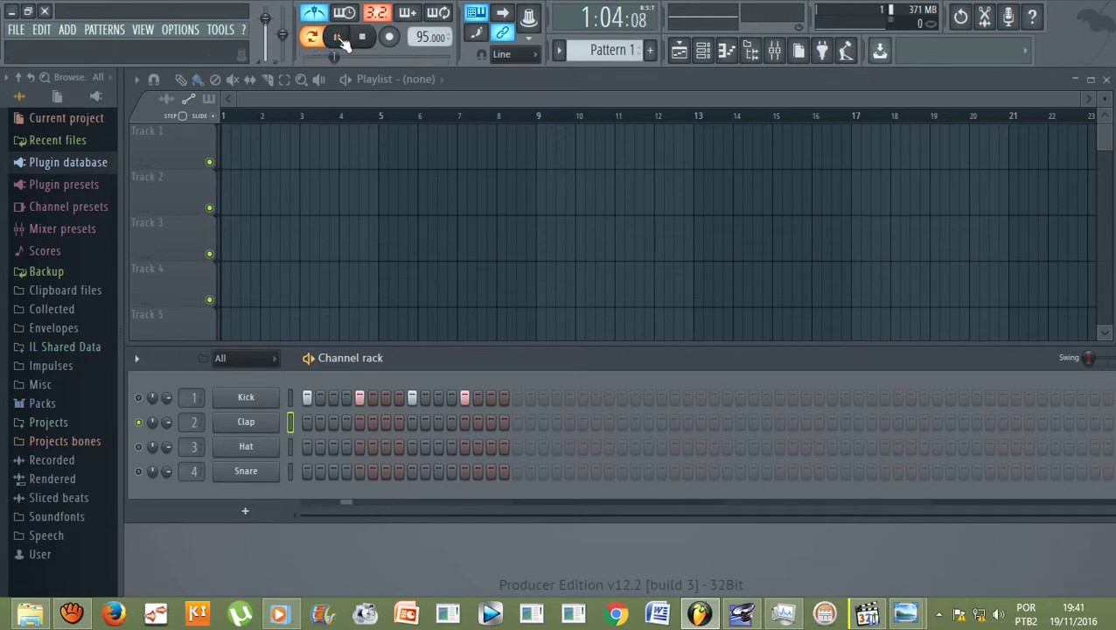
Place a Clap hit on step 11 and play it against the metronome
left_click(438, 422)
left_click(362, 37)
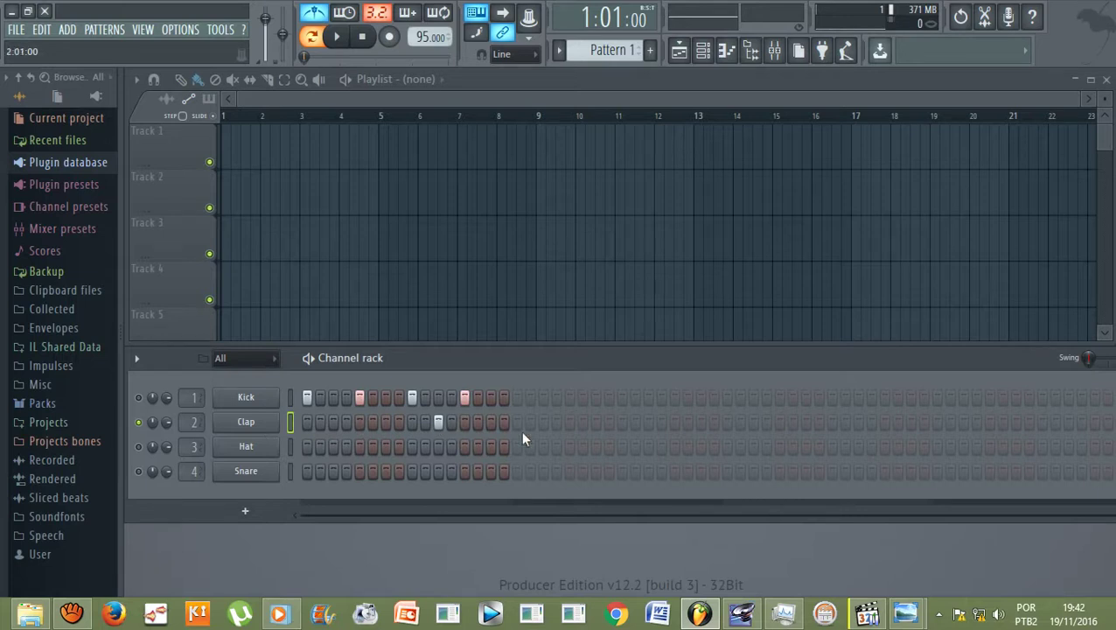
key("space")
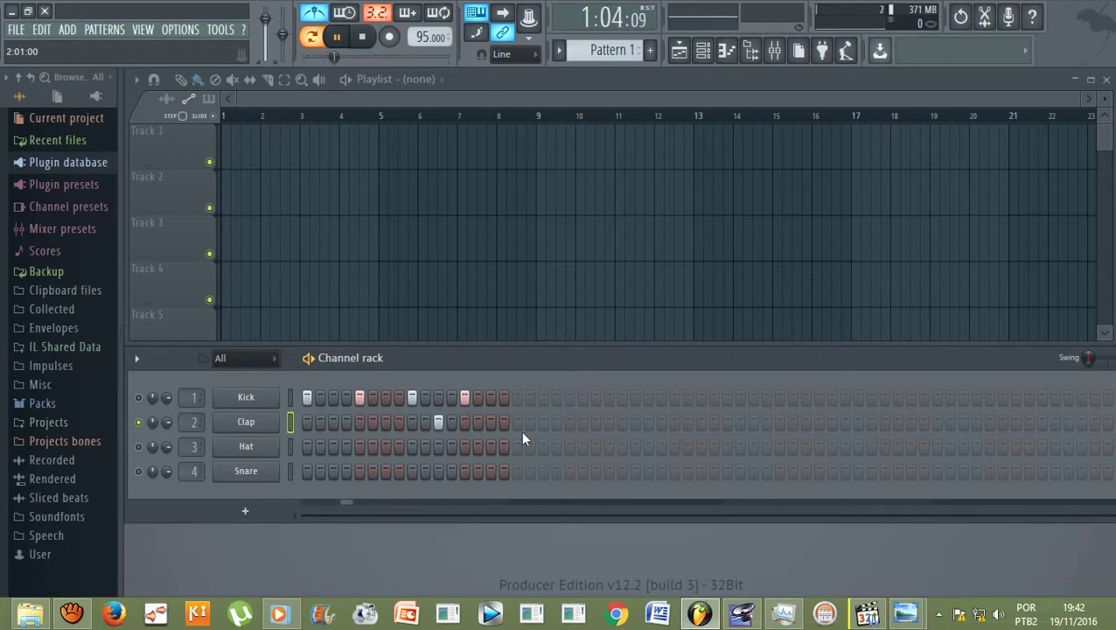
key("space")
Move the Clap hit to step 12 and play it against the metronome
left_click(452, 424)
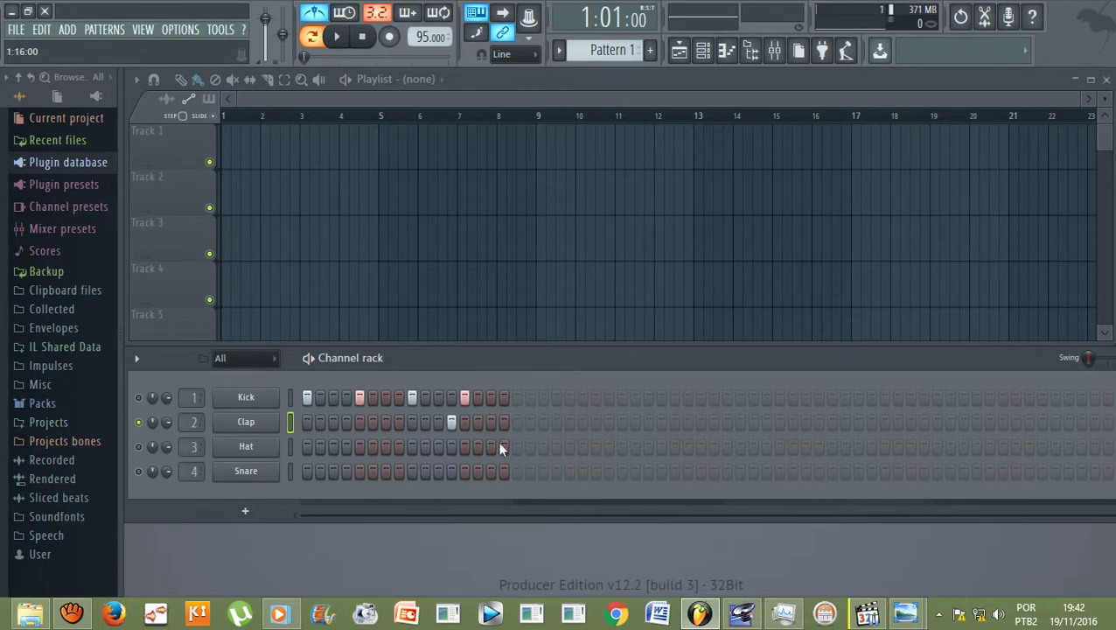
key("space")
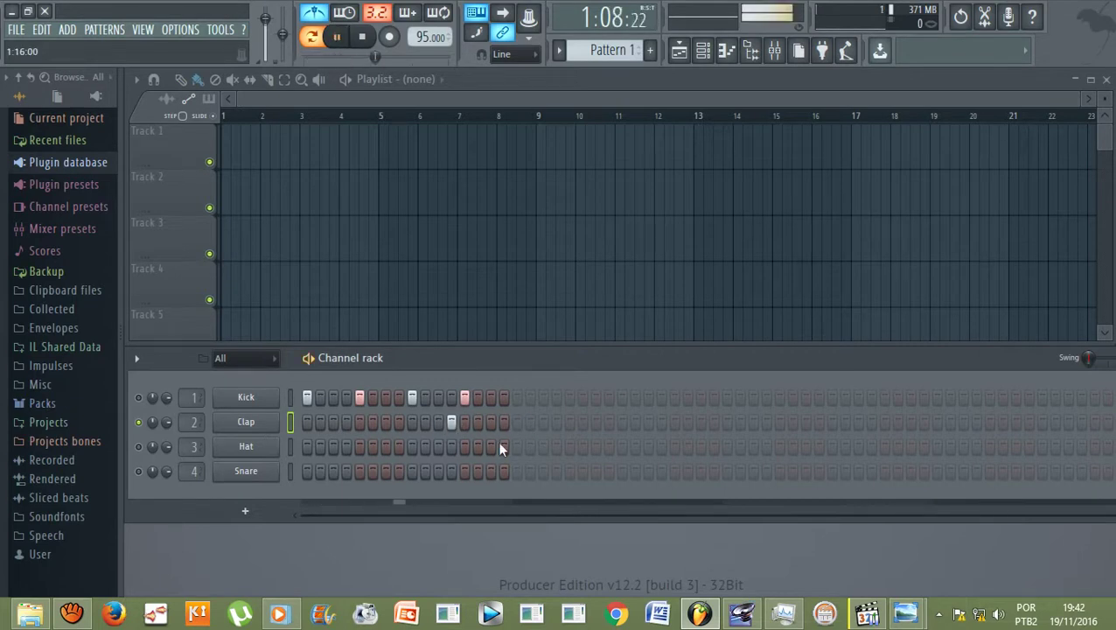
key("space")
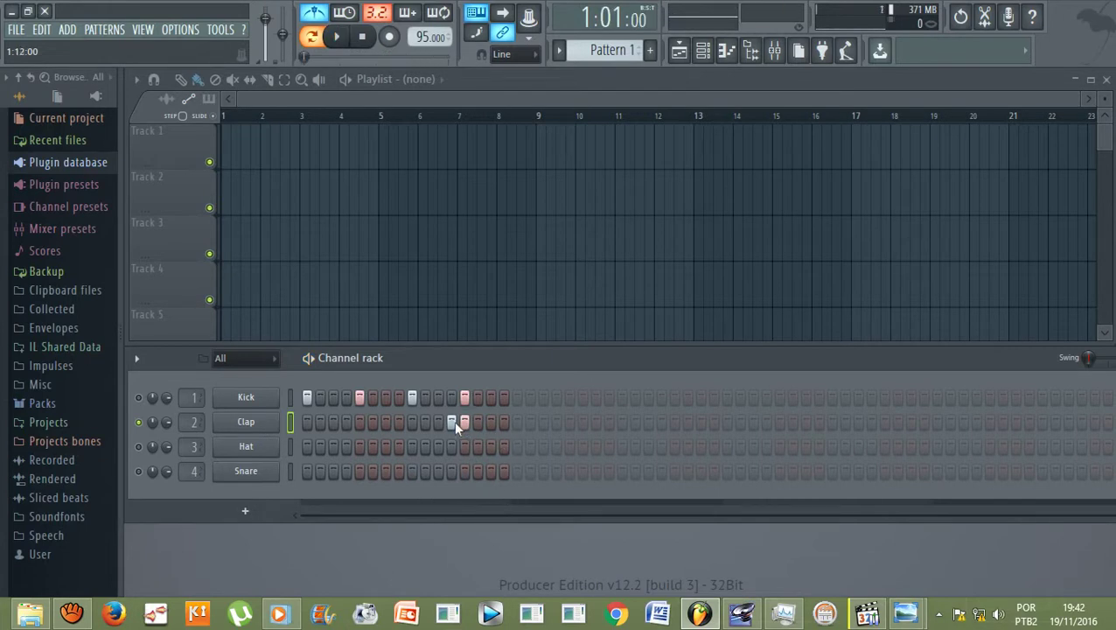
Move the Clap hit to step 13, then unmute the Kick channel and play both against the metronome
key("space")
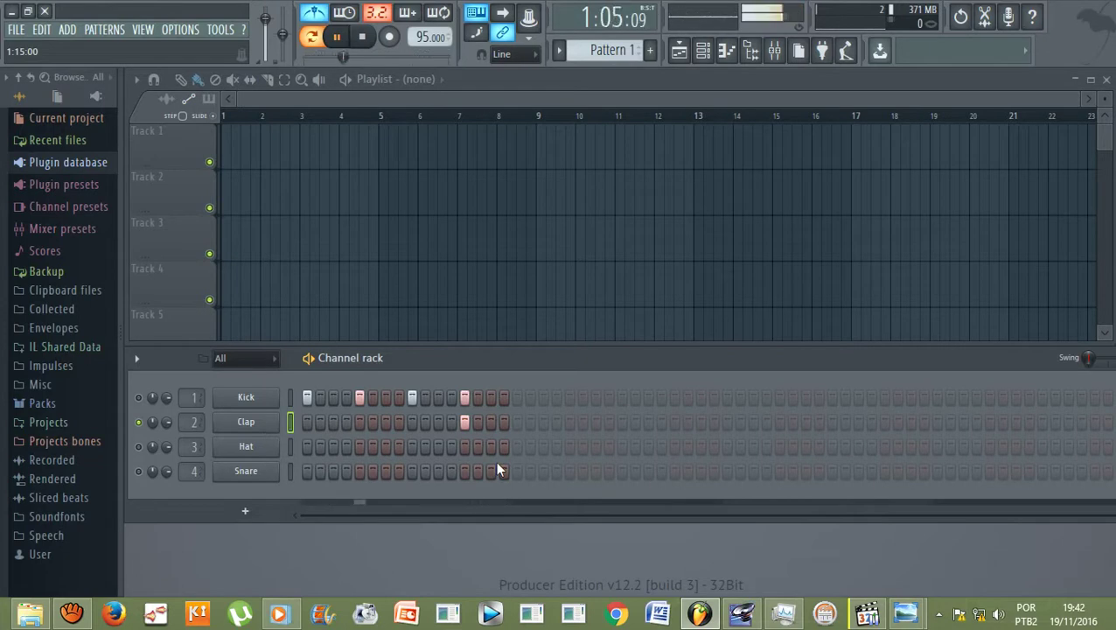
key("space")
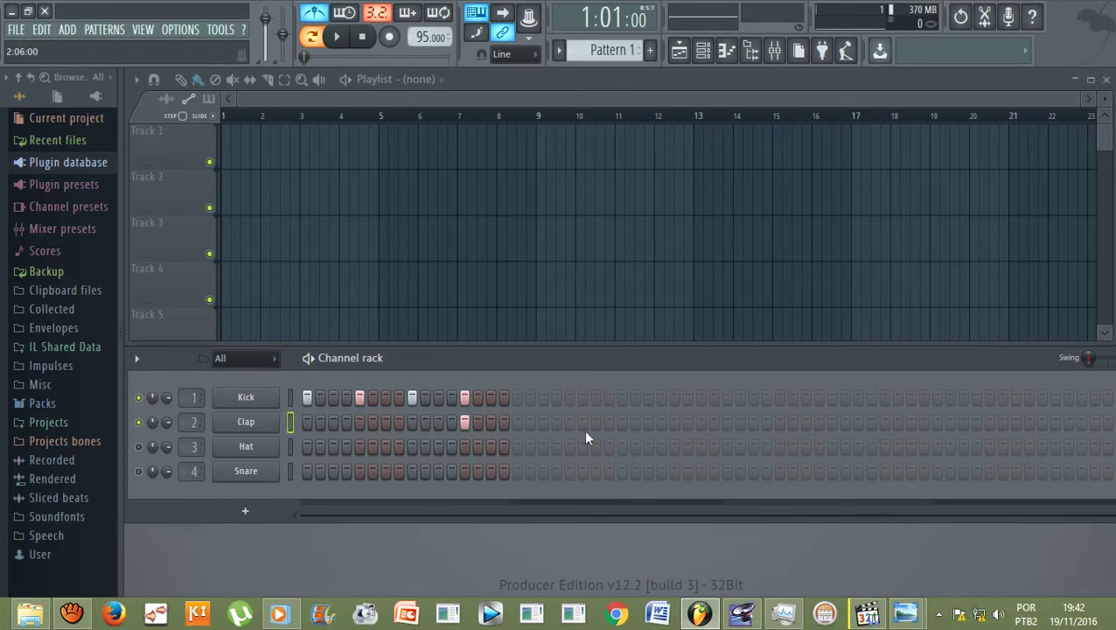
key("space")
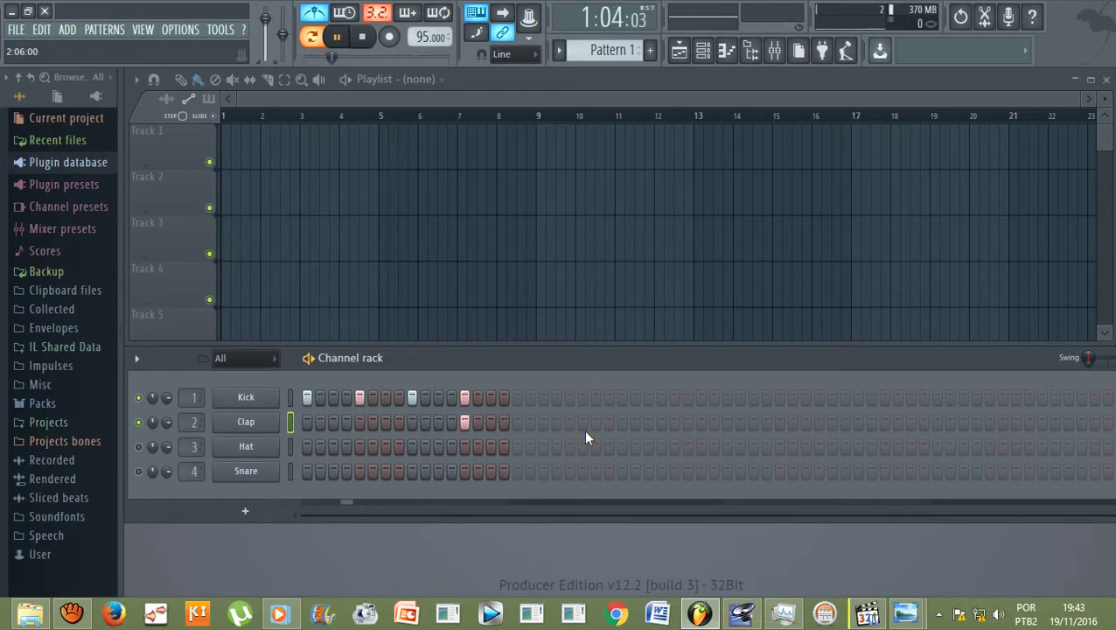
key("space")
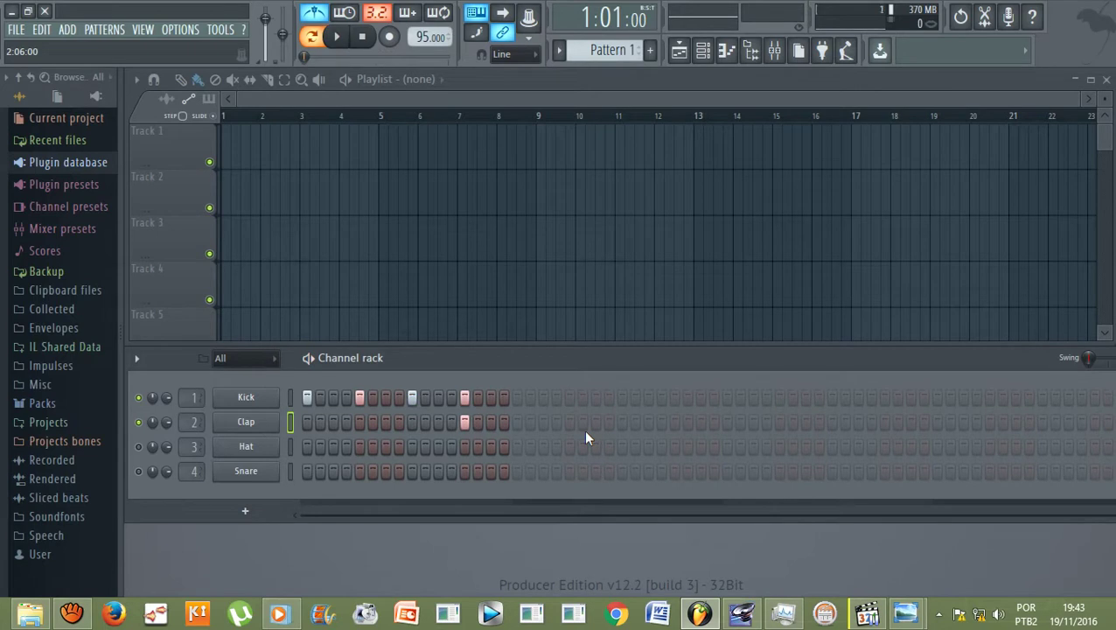
Leave only the Hat channel unmuted, place Hat hits on steps 4, 7, 10, 13 and 16, and play them against the metronome
left_click(139, 398)
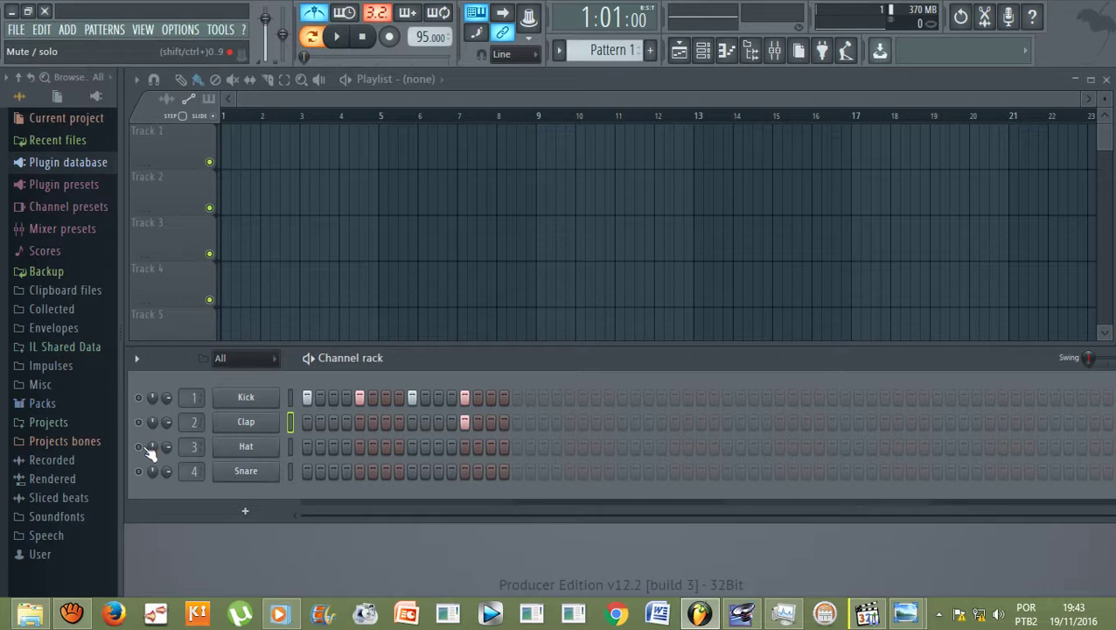
right_click(139, 447)
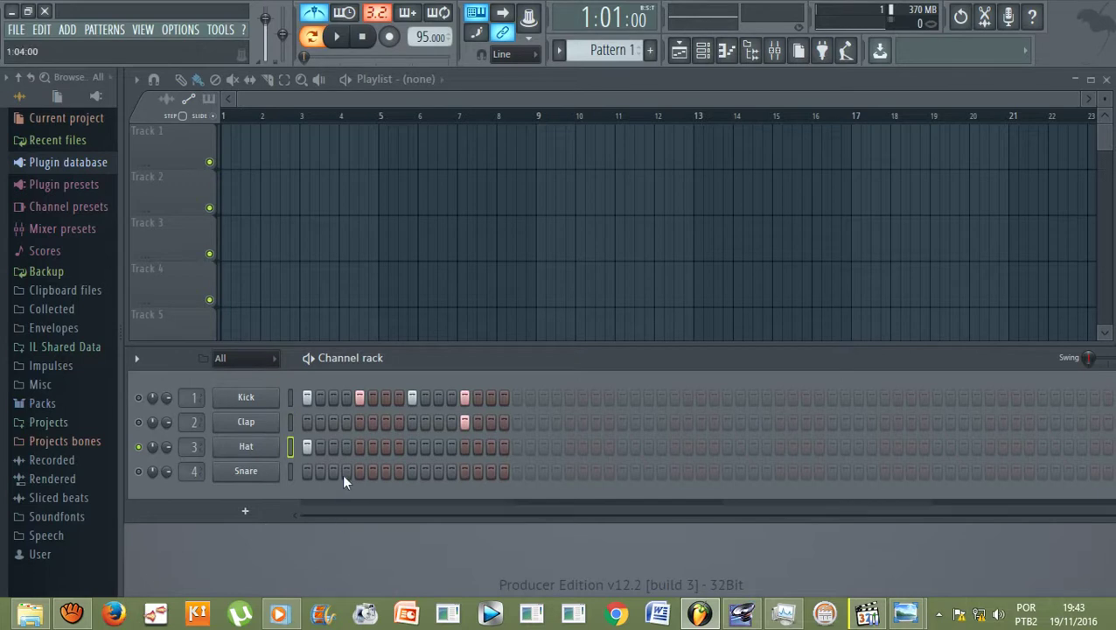
left_click(346, 446)
left_click(385, 448)
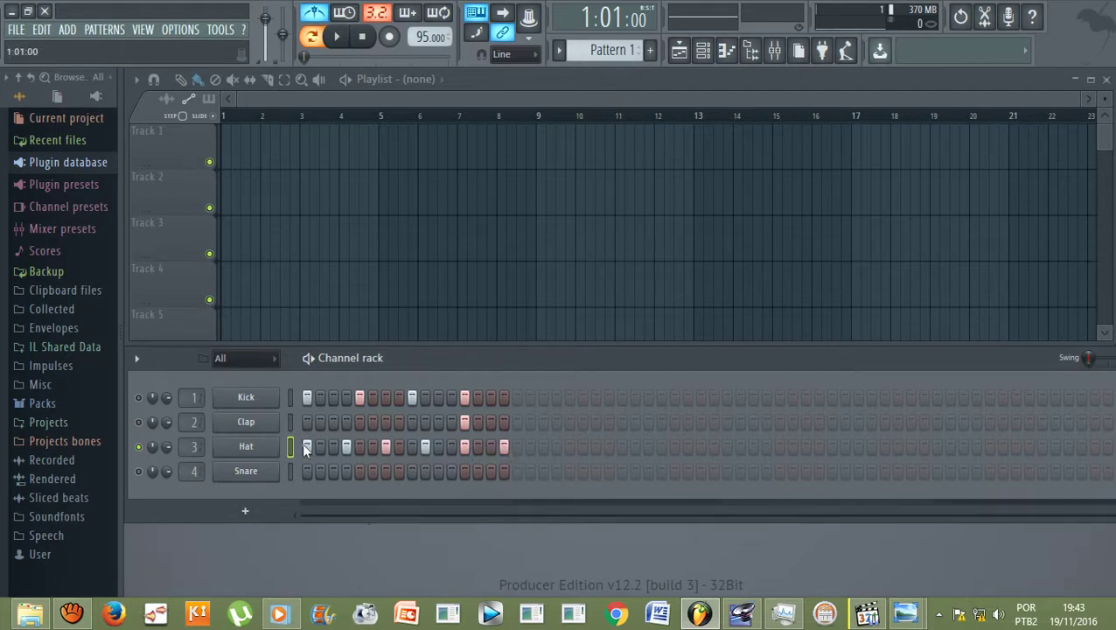
left_click(504, 446)
key("space")
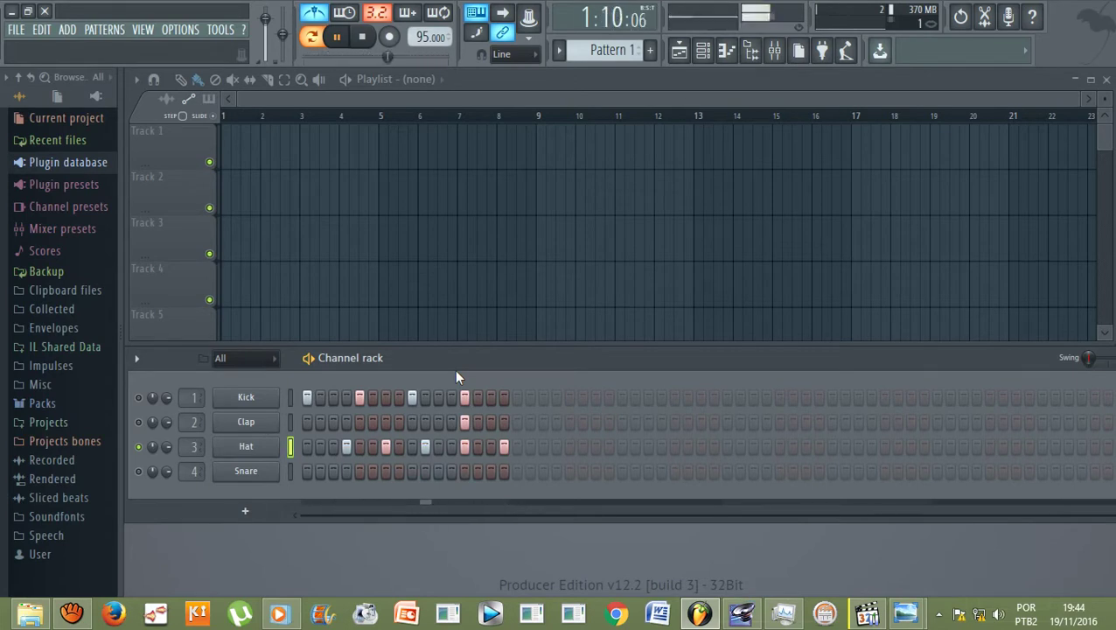
key("space")
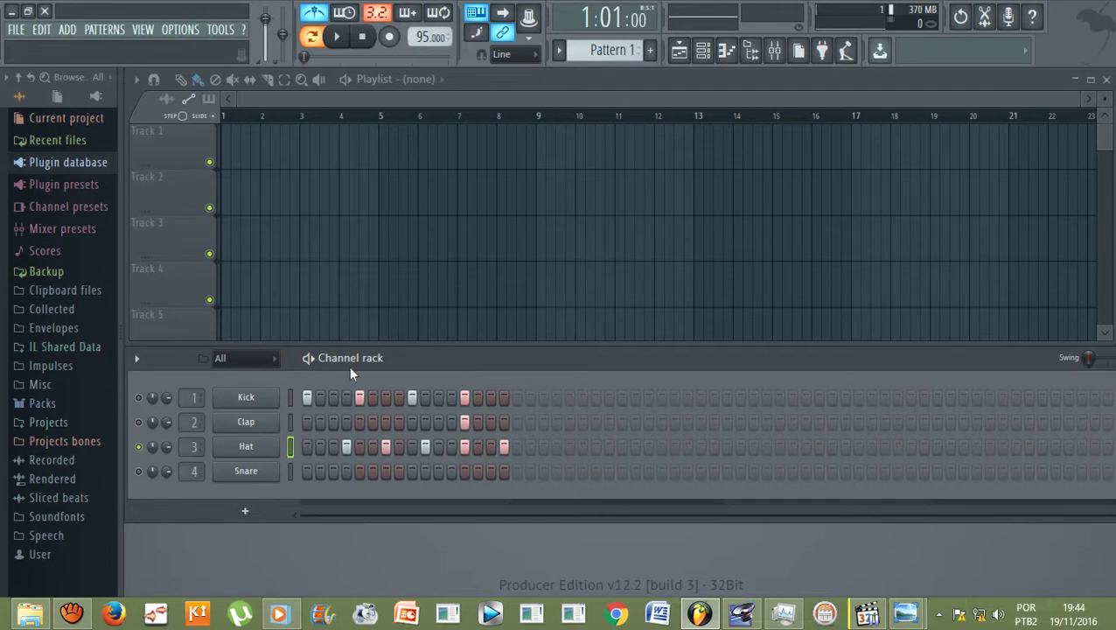
Unmute the Kick and Clap channels and play them together with the Hat
left_click(138, 398)
left_click(138, 421)
key("space")
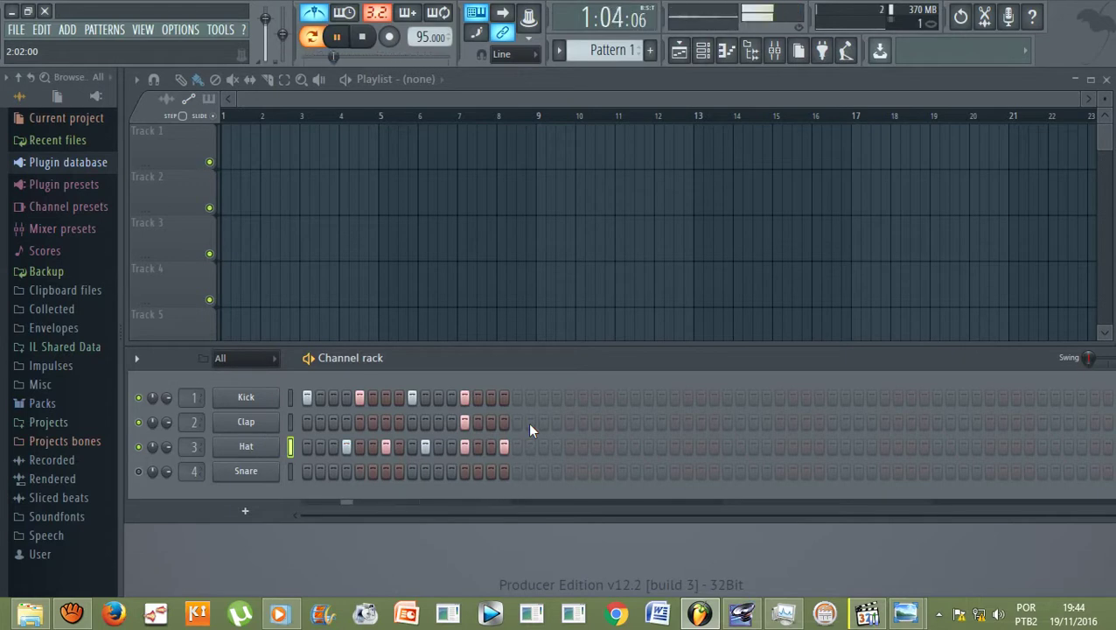
key("space")
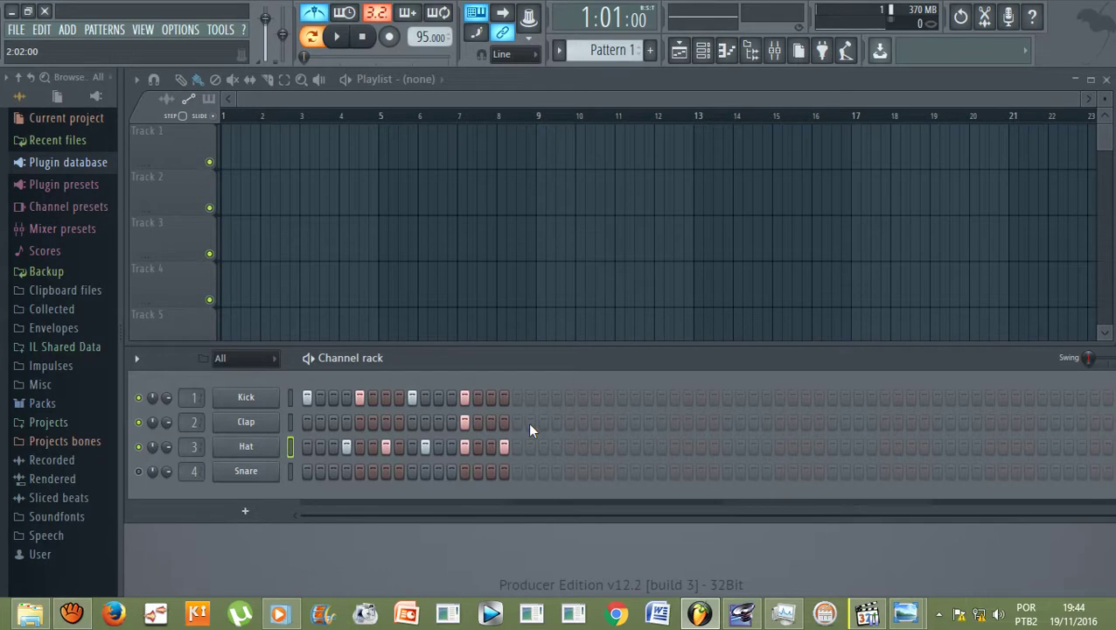
Mute the Kick, Clap and Hat channels, unmute the empty Snare channel and start playback of the metronome
left_click(139, 422)
left_click(138, 397)
left_click(138, 470)
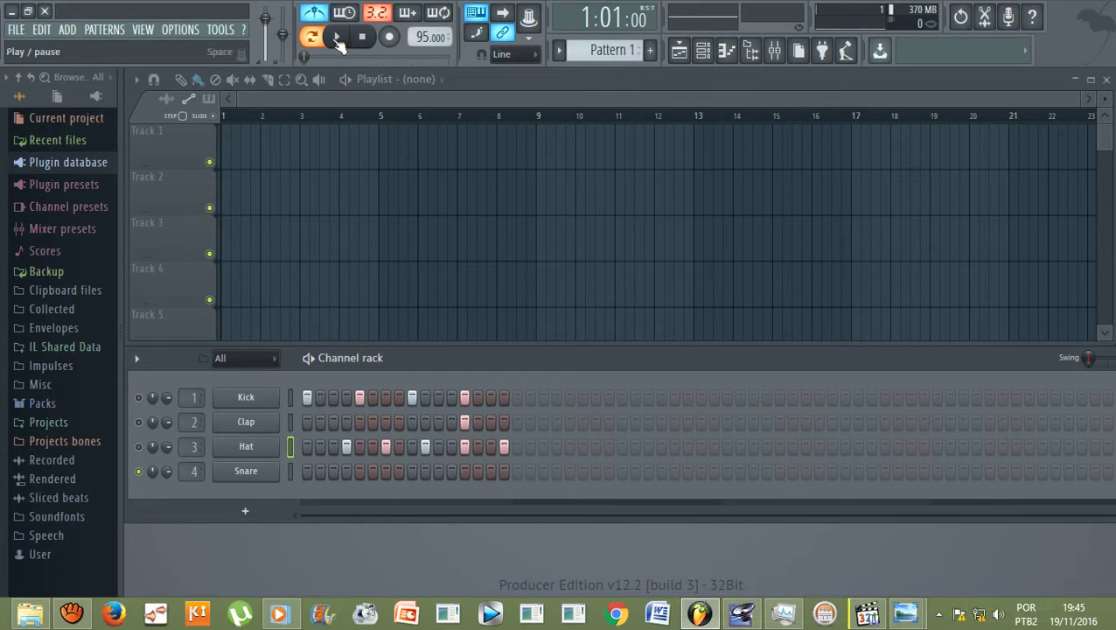
left_click(339, 40)
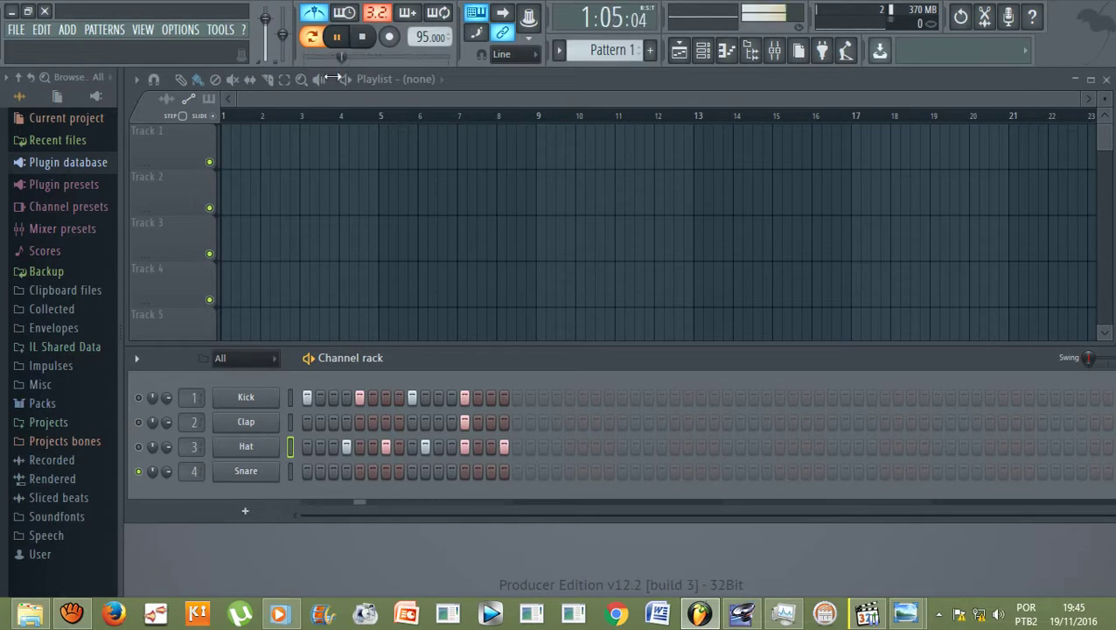
Try Snare hits on steps 4 and 10 and play them against the metronome
left_click(346, 470)
left_click(425, 472)
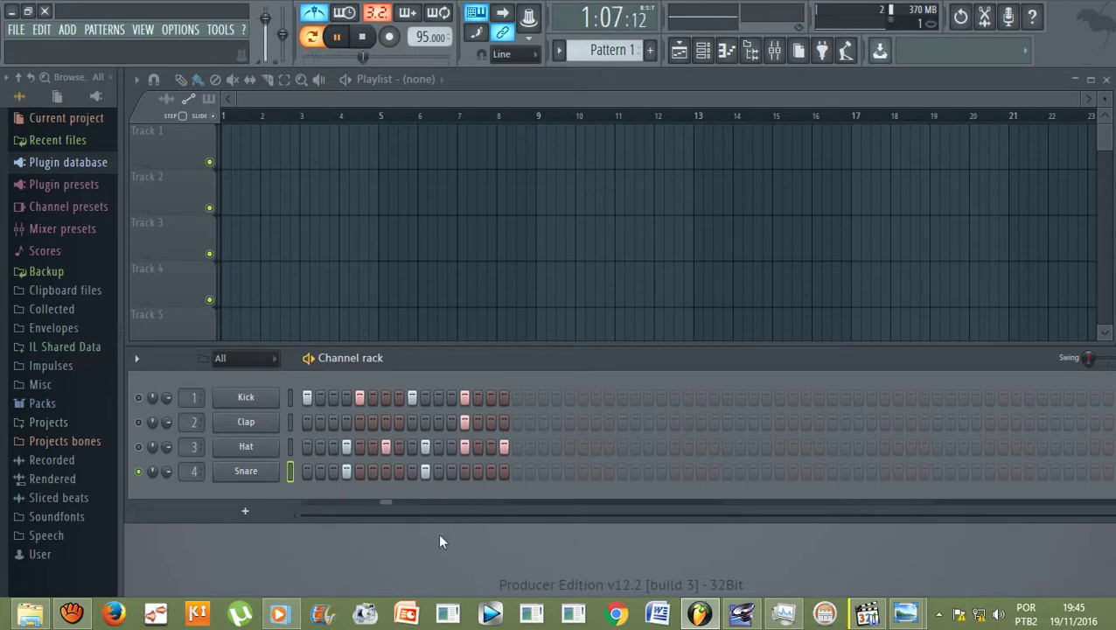
left_click(363, 38)
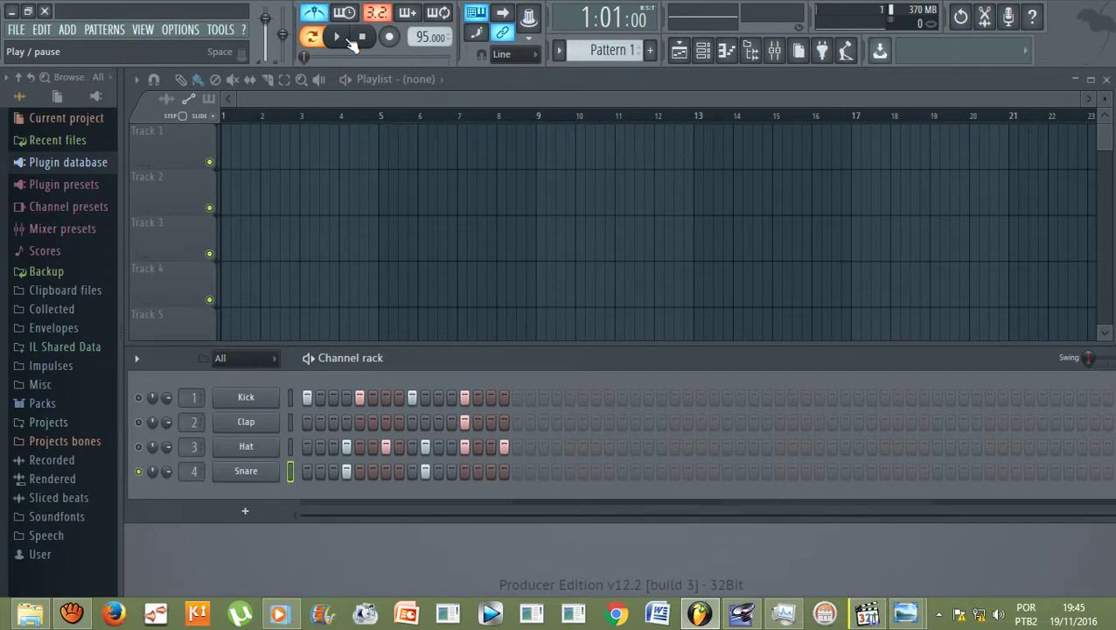
left_click(339, 39)
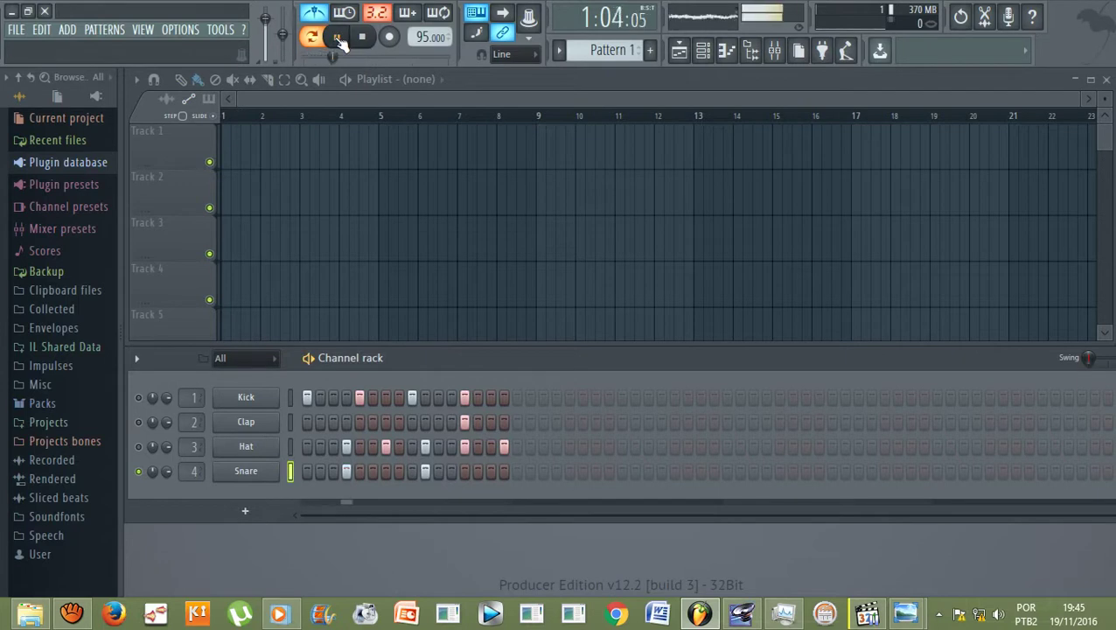
left_click(339, 40)
left_click(339, 40)
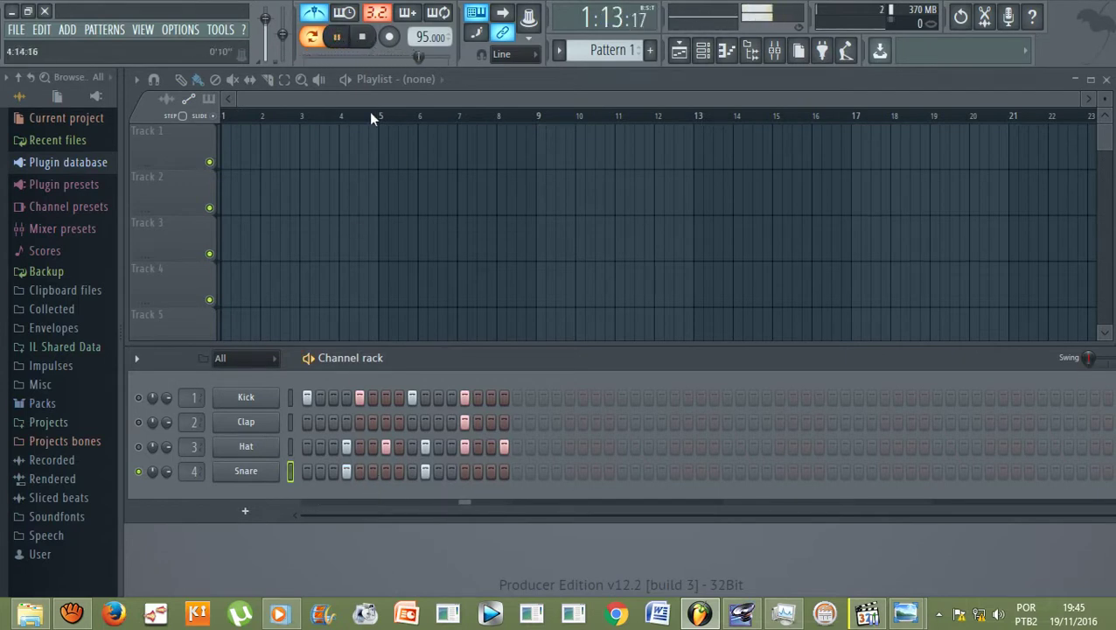
key("space")
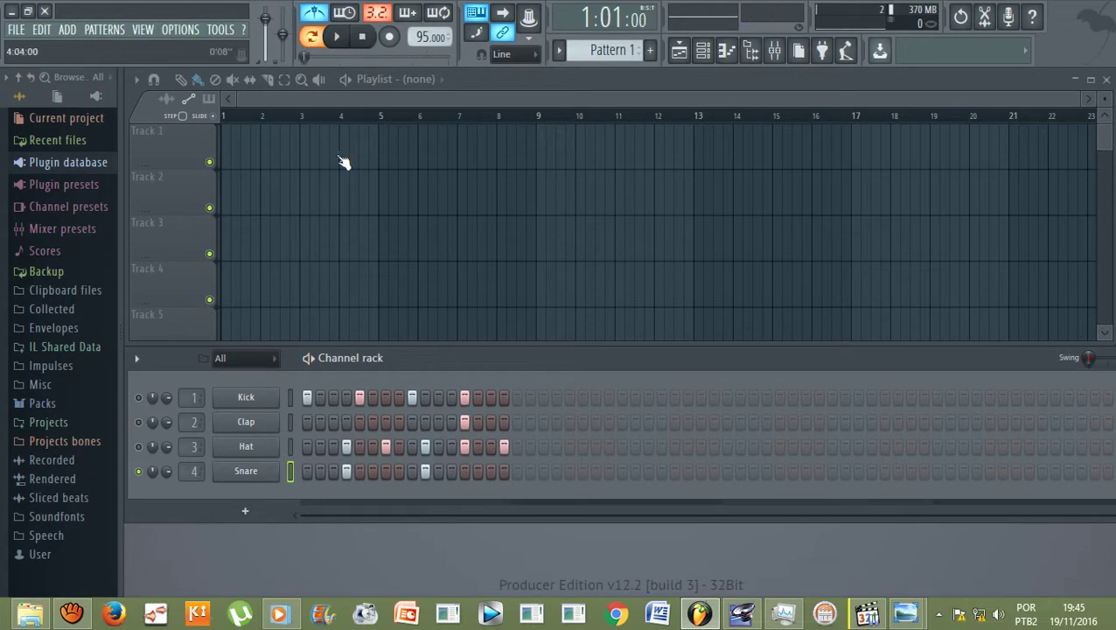
Move the first Snare hit to step 5 and play it against the metronome
left_click(347, 473)
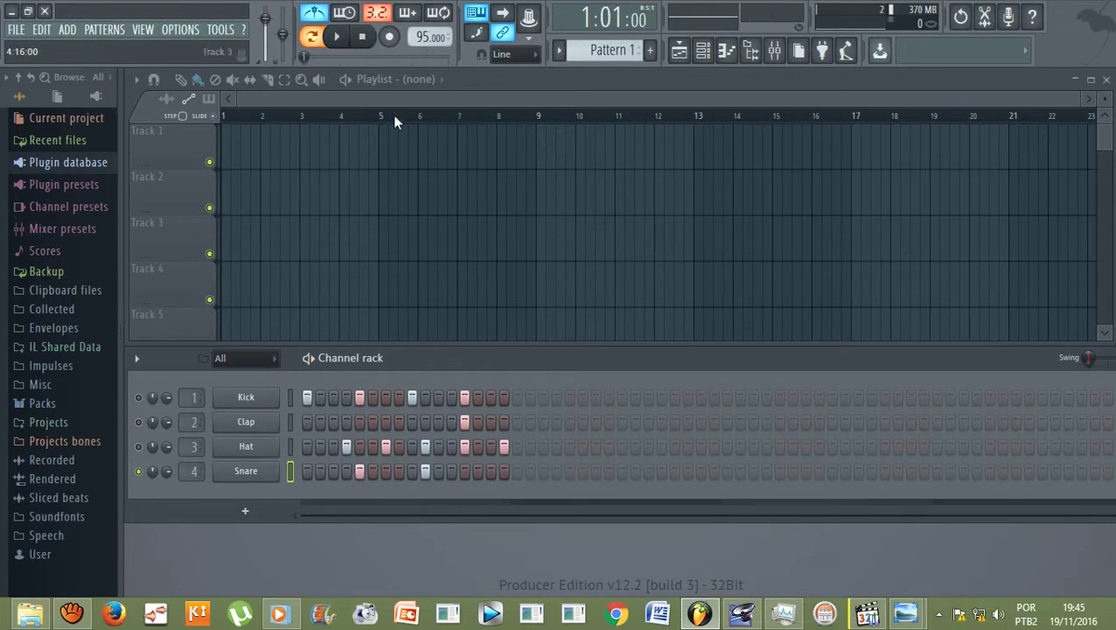
left_click(339, 40)
left_click(363, 38)
left_click(339, 37)
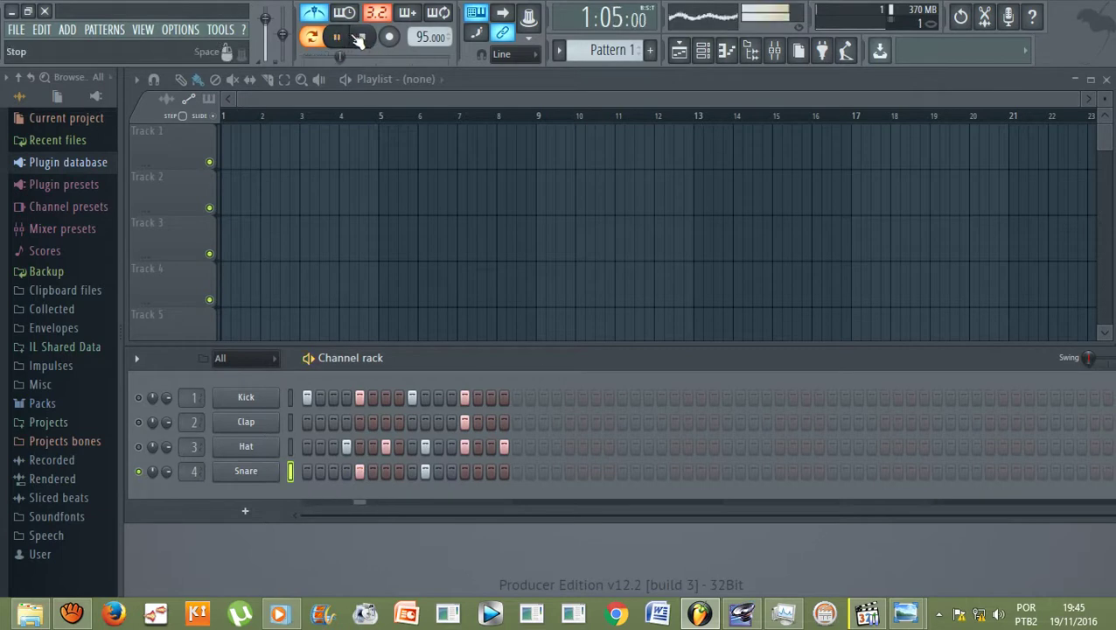
Move the second Snare hit to step 11 and play the pattern against the metronome
left_click(438, 473)
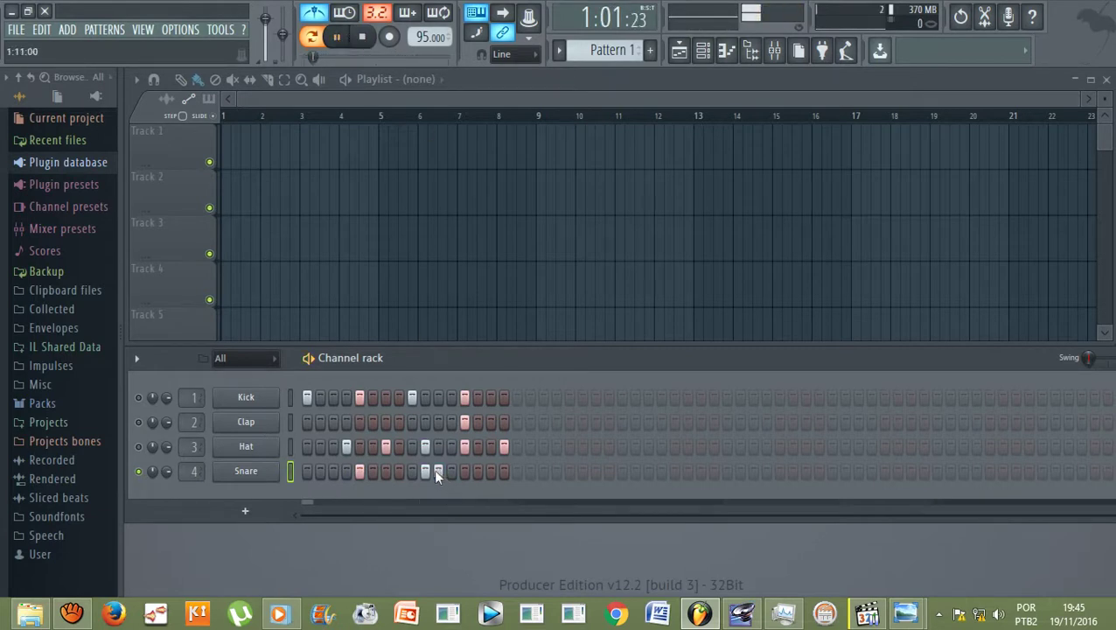
left_click(338, 38)
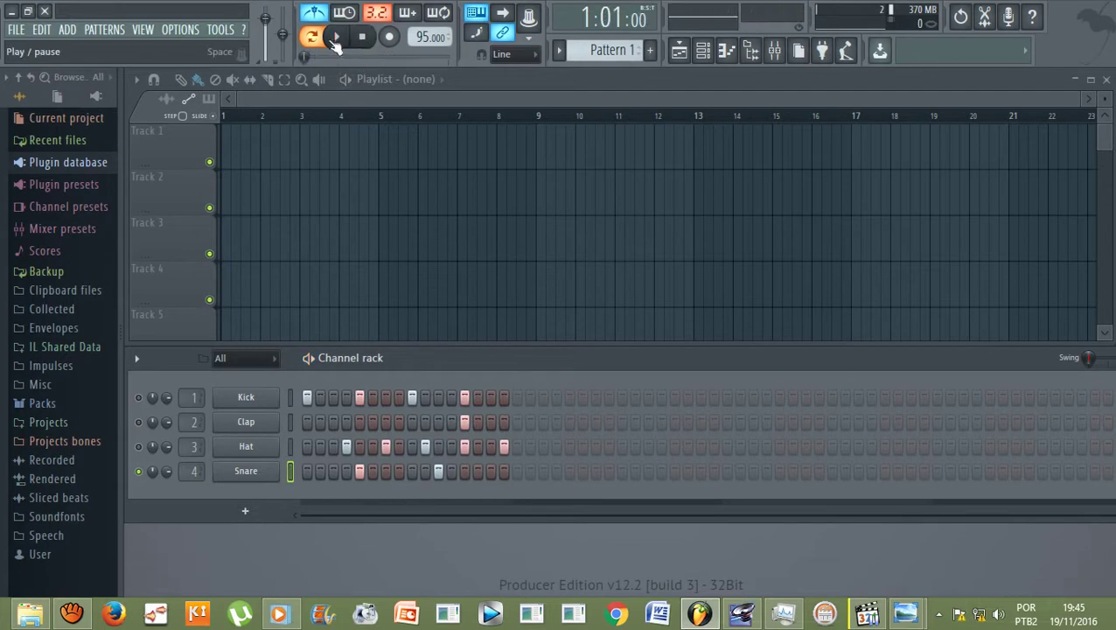
left_click(337, 39)
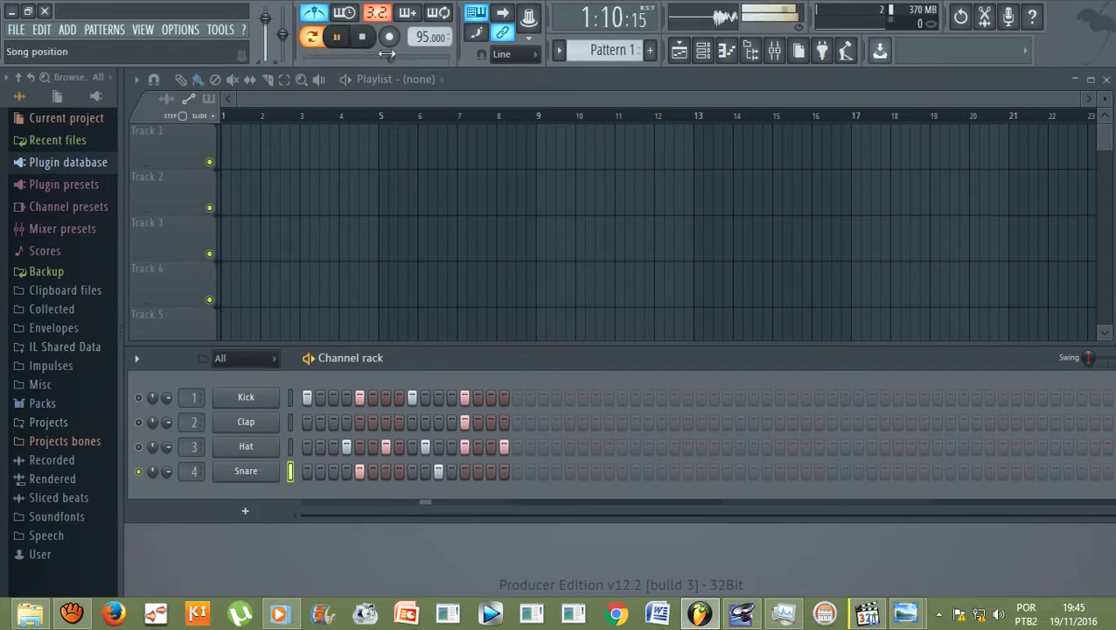
Move the second Snare hit to step 12 and play the pattern again
left_click(452, 471)
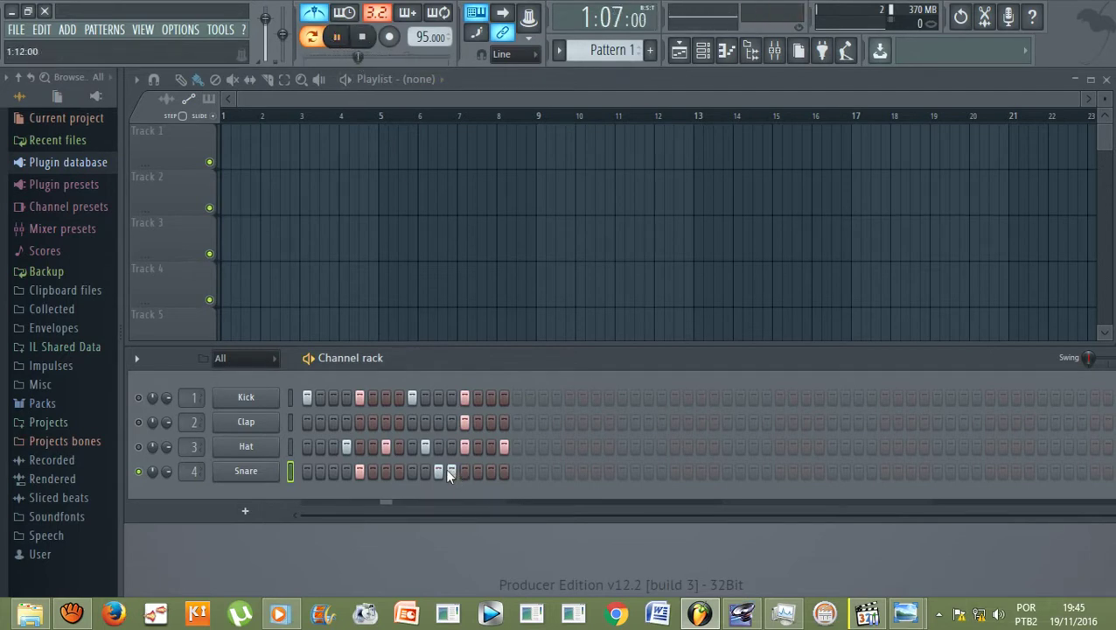
right_click(439, 472)
left_click(362, 37)
left_click(338, 38)
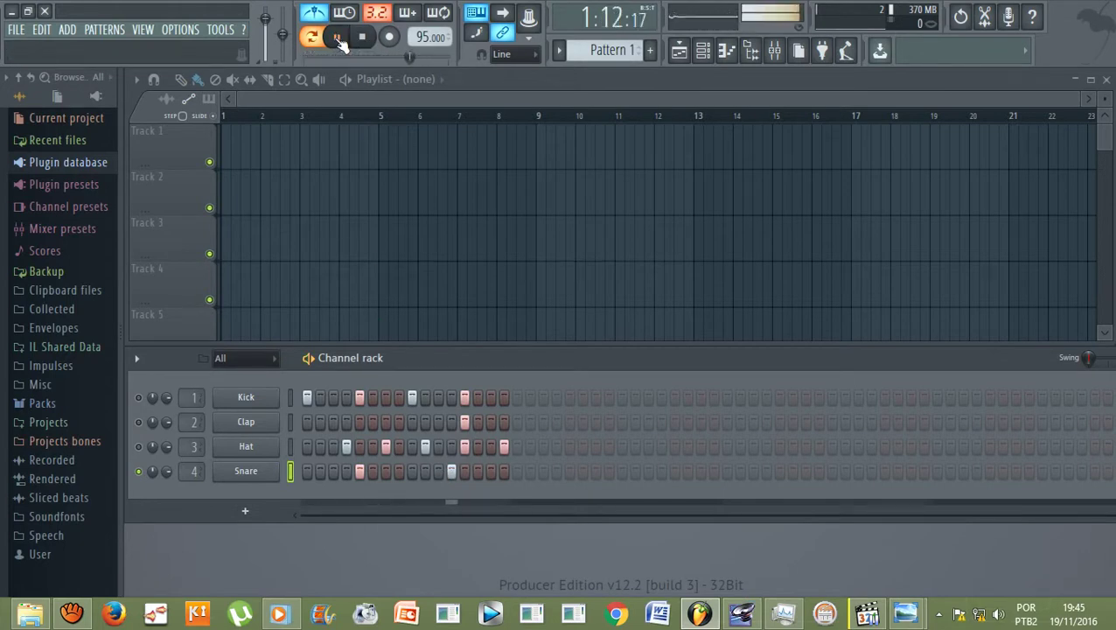
Move the second Snare hit to step 13 and play the Snare against the metronome
left_click(464, 472)
right_click(453, 471)
left_click(362, 37)
left_click(338, 37)
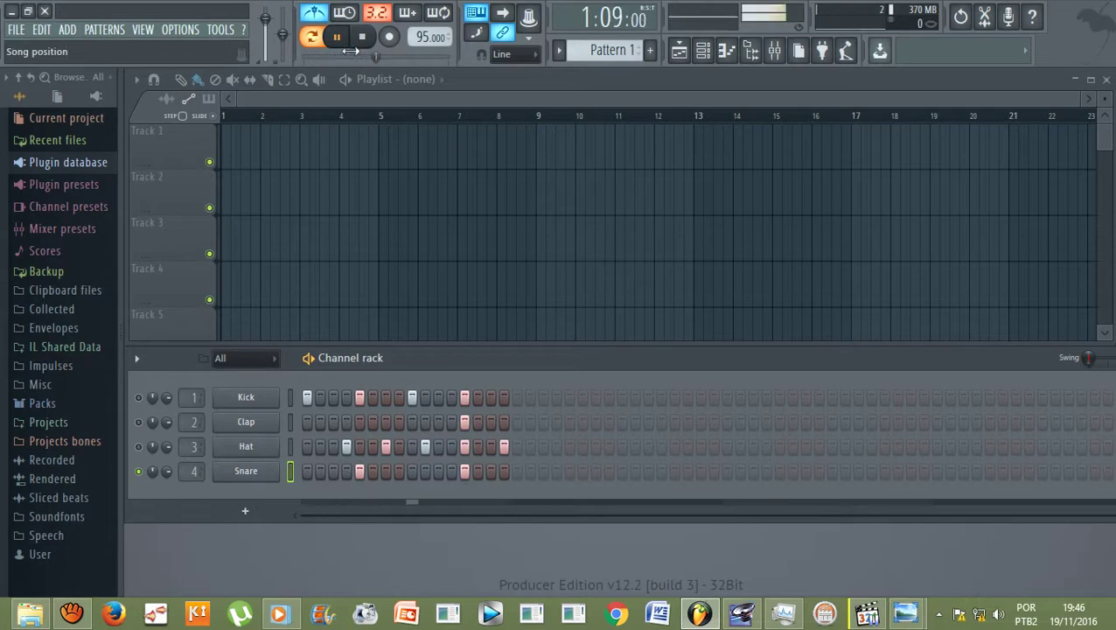
key("space")
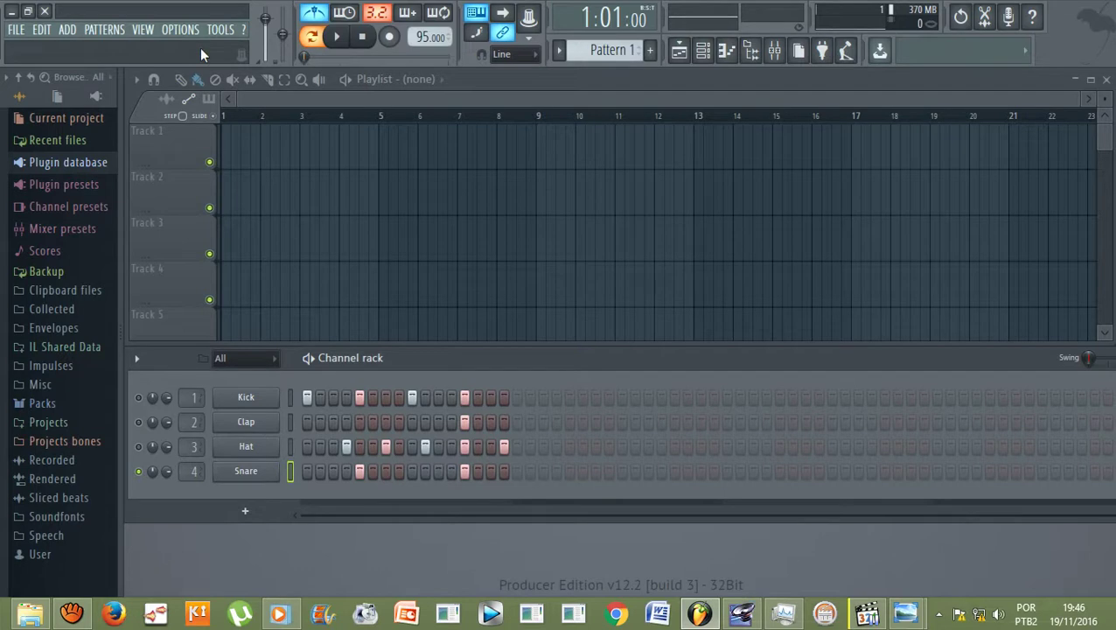
Unmute the Hat, Clap and Kick channels and play the full beat with the Snare
left_click(138, 447)
left_click(138, 423)
left_click(138, 398)
key("space")
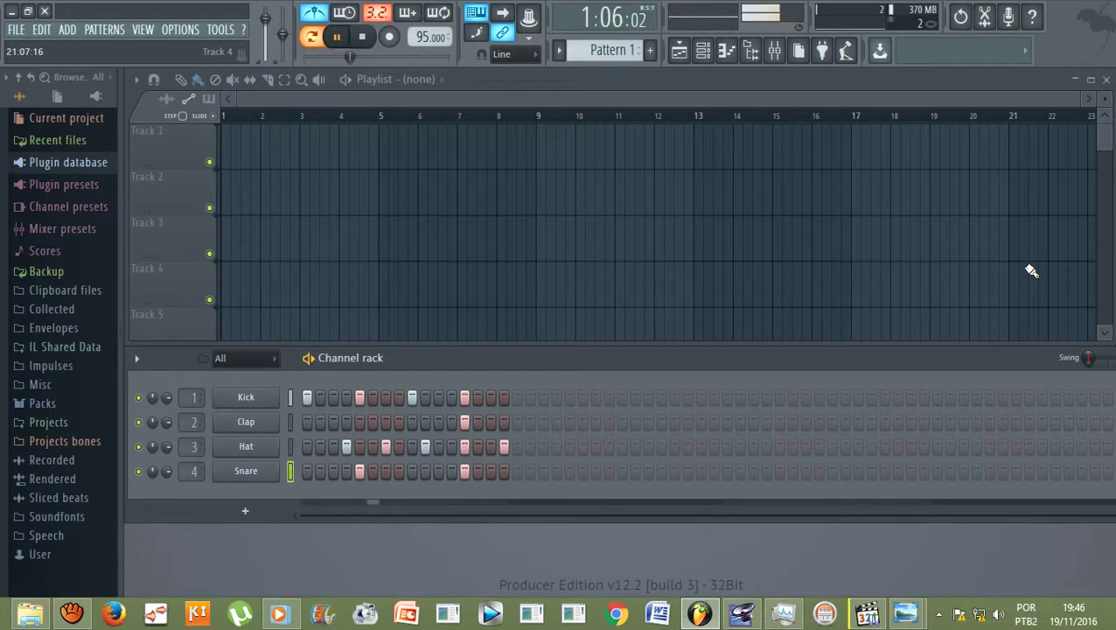
key("space")
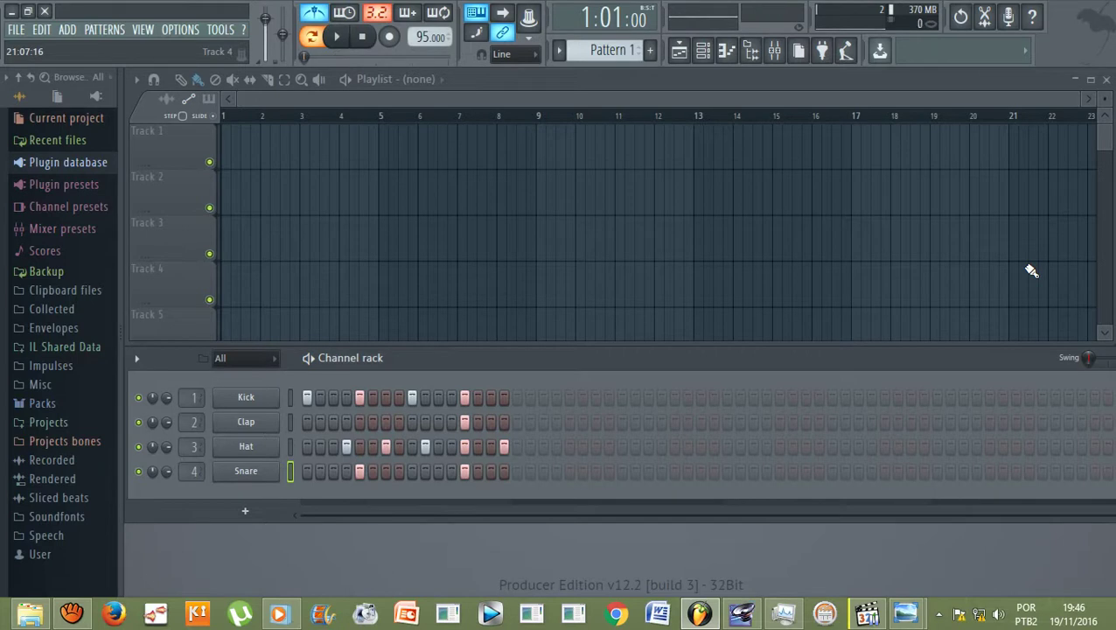